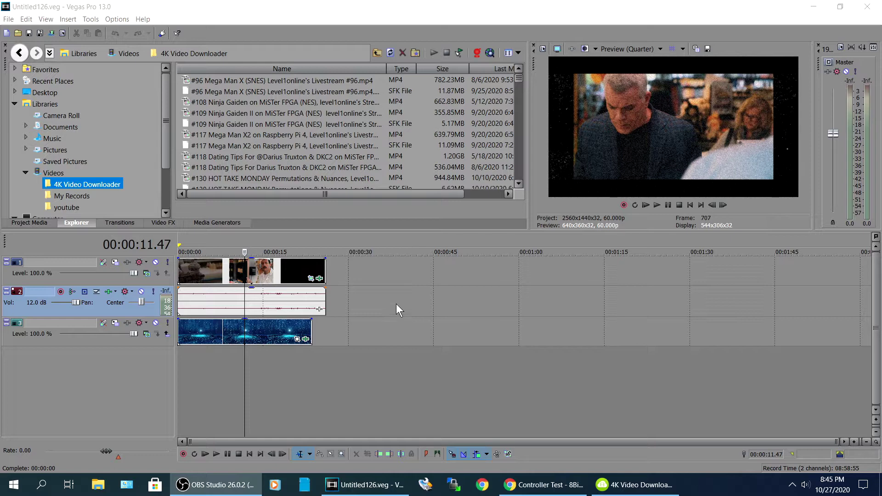
# Copy the Controller Test video's short share link from YouTube, then bring up 4K Video Downloader.
pyautogui.click(549, 490)
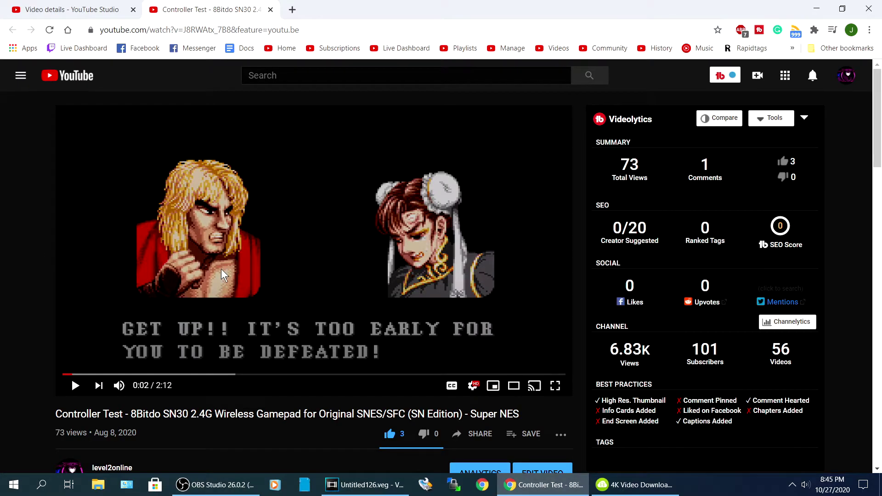
pyautogui.scroll(-3, 283, 291)
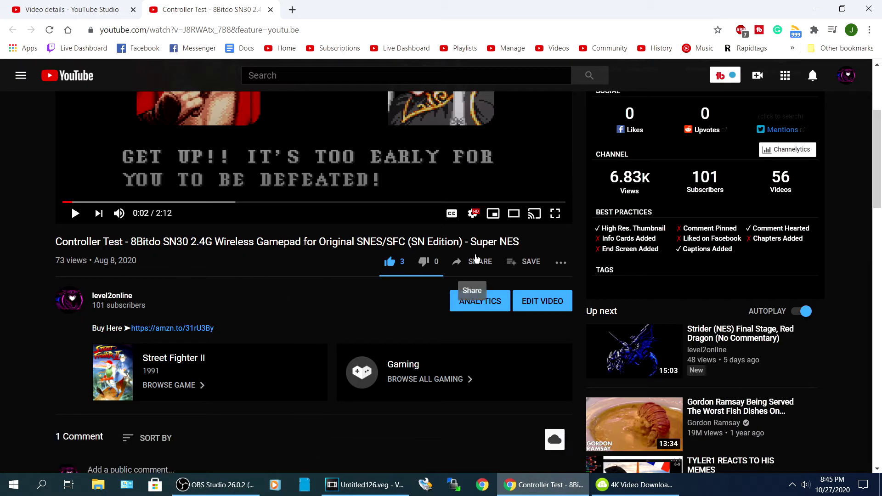
pyautogui.click(478, 262)
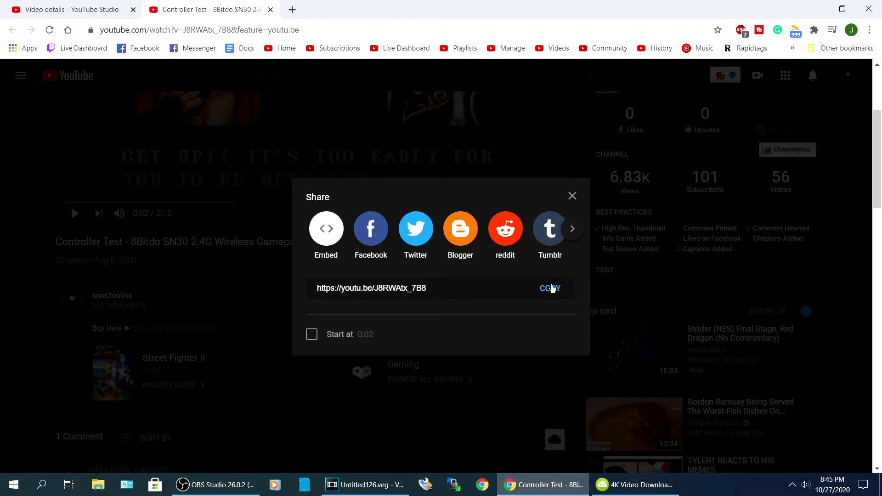
pyautogui.click(551, 288)
pyautogui.click(38, 230)
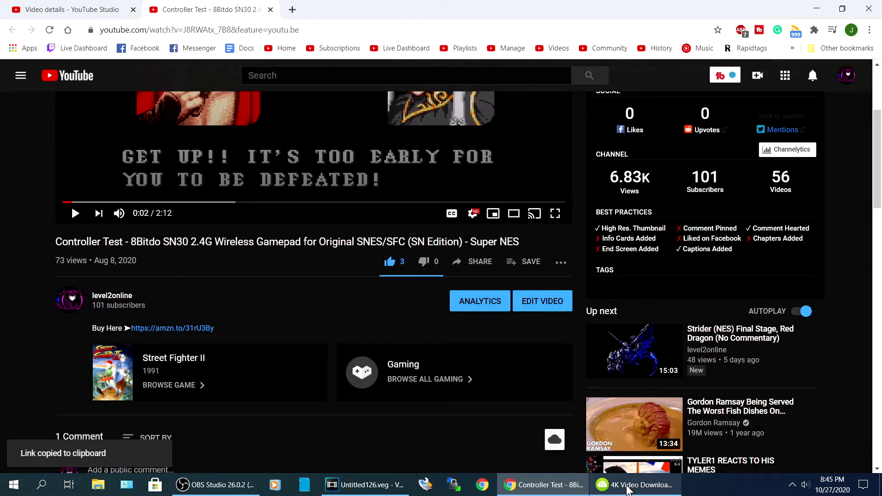
pyautogui.click(611, 485)
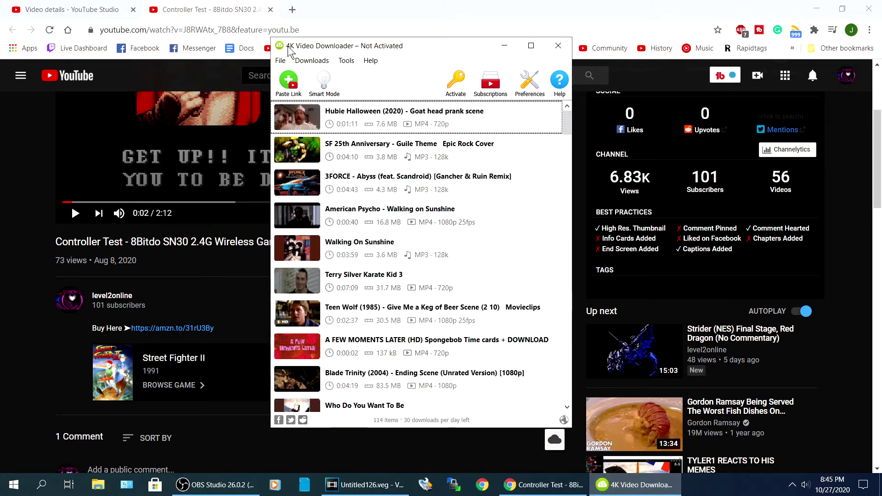
# Paste the link and download the Controller Test video as a 1080p 60fps MP4 (61.7 MB).
pyautogui.click(288, 81)
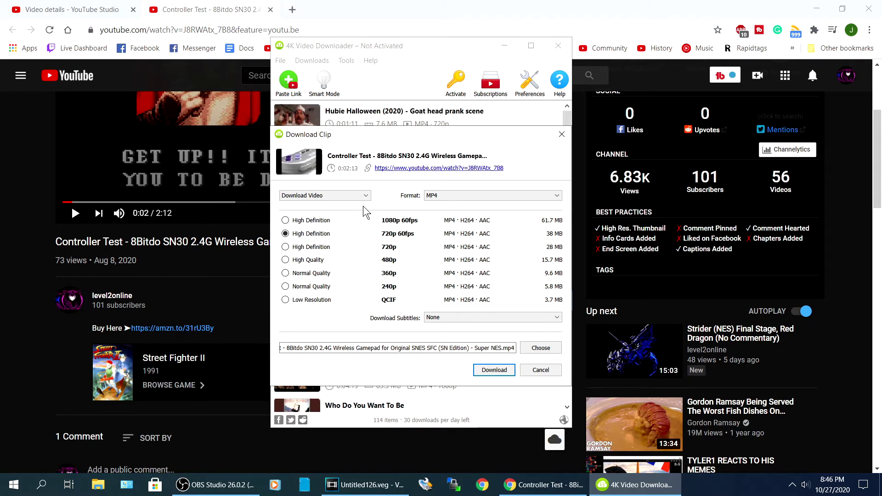
pyautogui.click(286, 220)
pyautogui.click(285, 248)
pyautogui.click(494, 370)
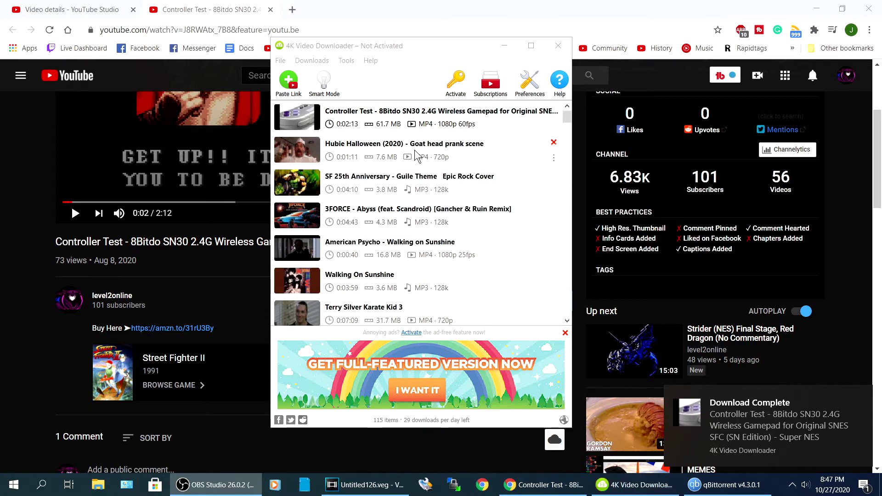
pyautogui.click(365, 485)
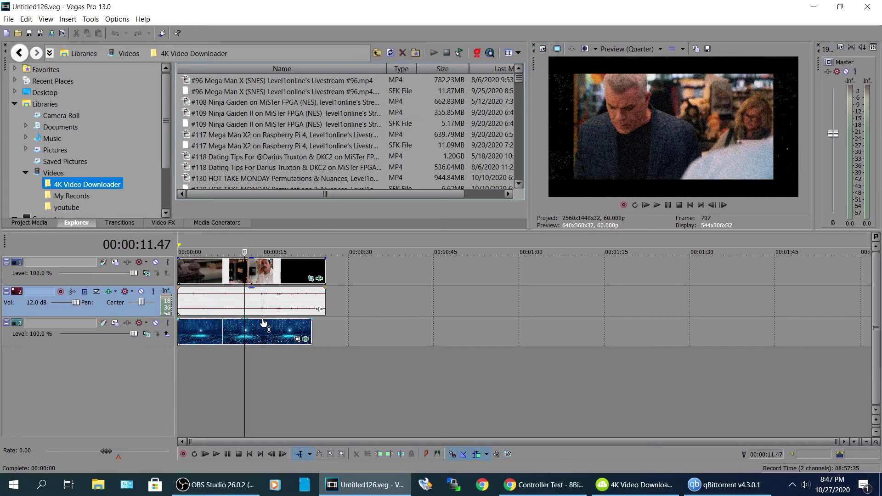
# Start a new Vegas Pro project at 2560x1440, 60 fps, accepting the default settings.
pyautogui.click(8, 18)
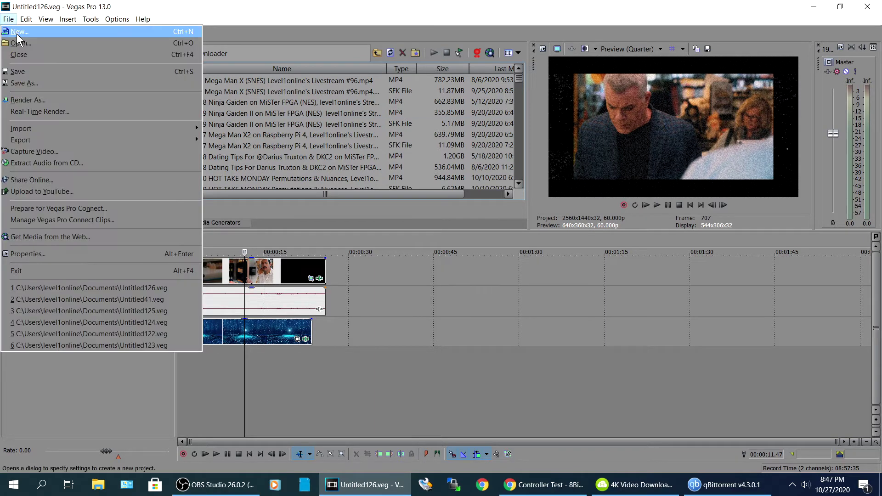
pyautogui.click(17, 33)
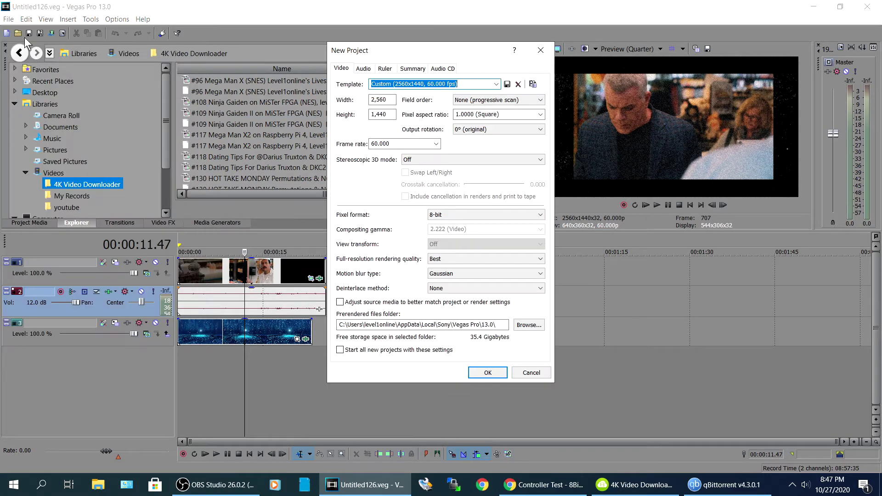
pyautogui.click(484, 373)
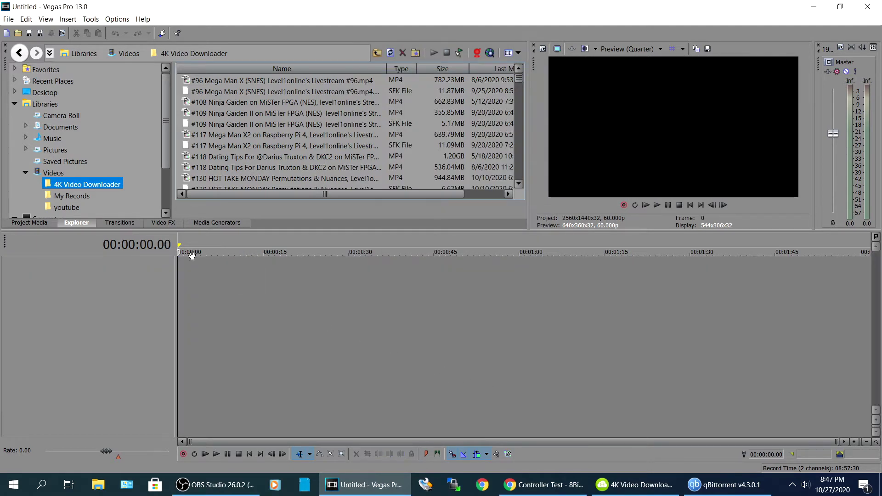
# Save the project in Documents as Untitled127.veg, adapted from Untitled126.veg.
pyautogui.click(10, 21)
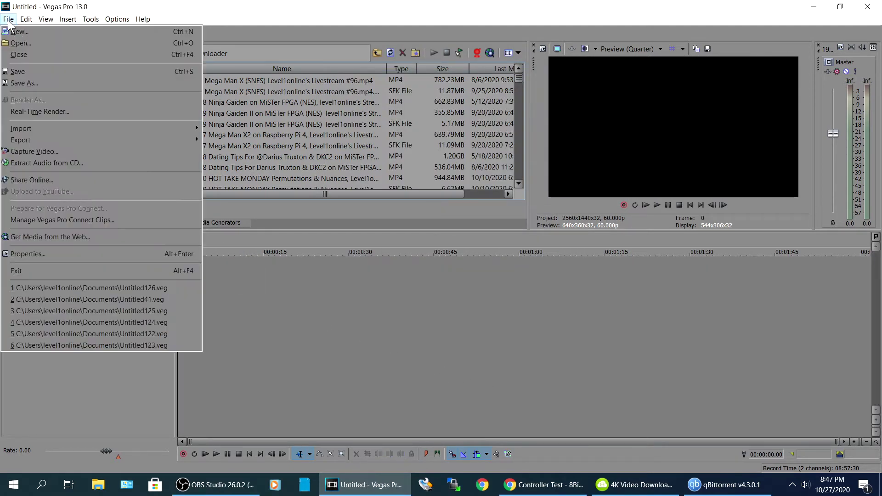
pyautogui.click(31, 86)
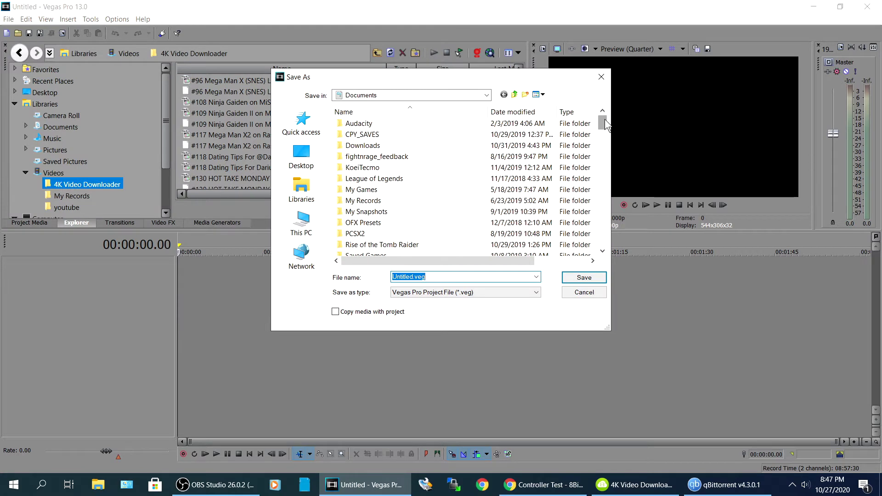
pyautogui.moveTo(604, 119); pyautogui.dragTo(617, 249)
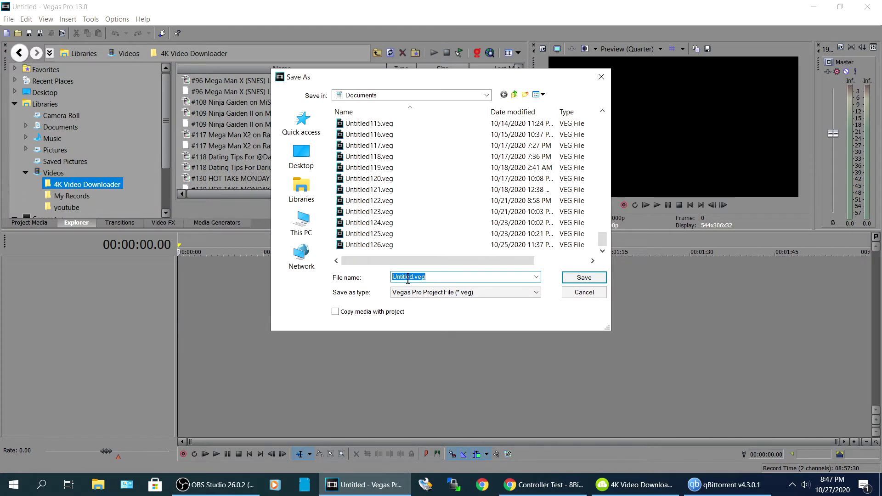
pyautogui.click(378, 247)
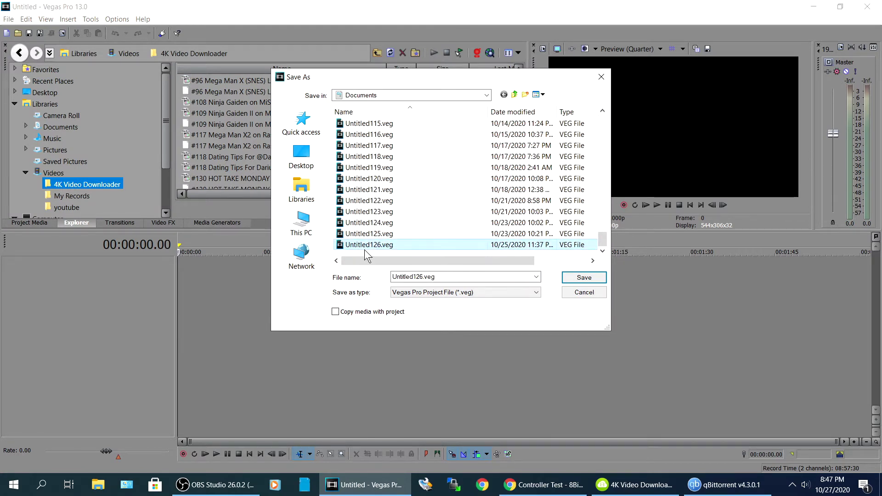
pyautogui.click(422, 276)
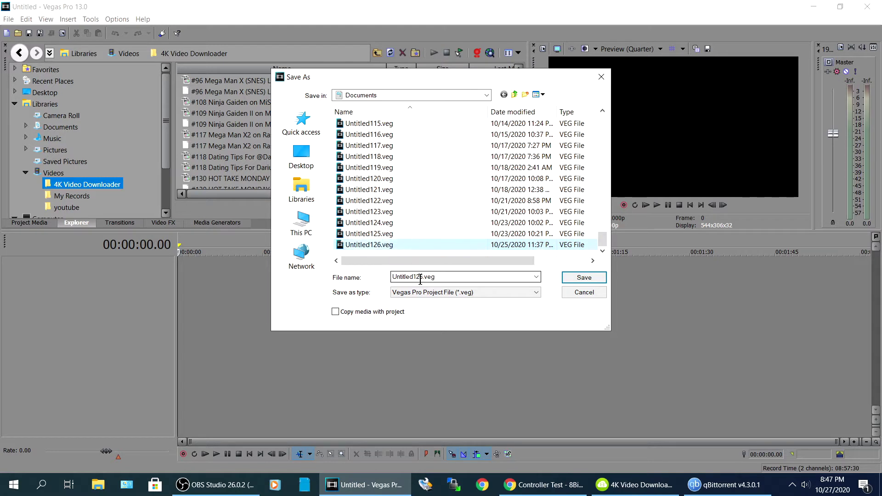
pyautogui.doubleClick(419, 277)
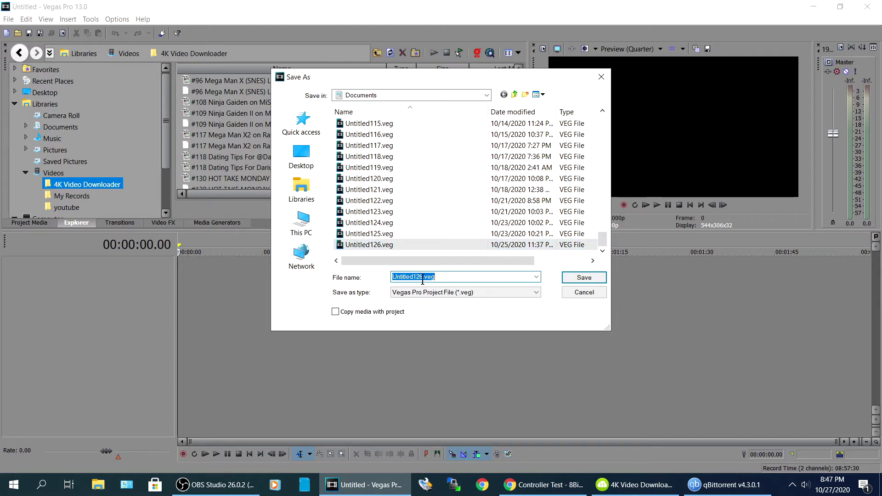
pyautogui.click(425, 276)
pyautogui.press('Delete')
pyautogui.write('7')
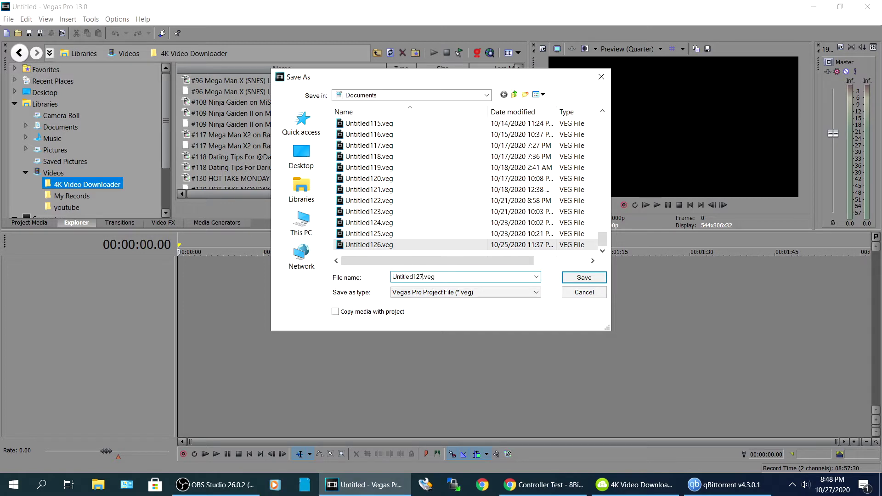
pyautogui.click(569, 278)
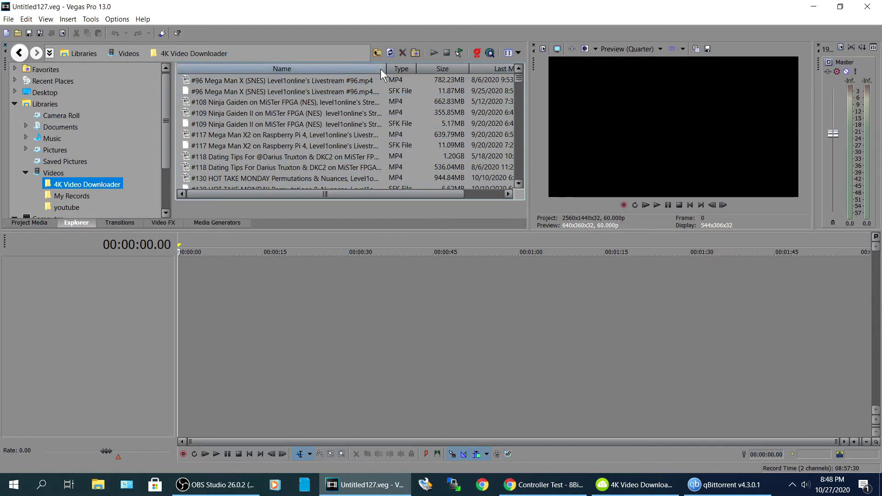
# Sort the Explorer file list by last modified, newest first, and refresh it.
pyautogui.moveTo(387, 69); pyautogui.dragTo(347, 68)
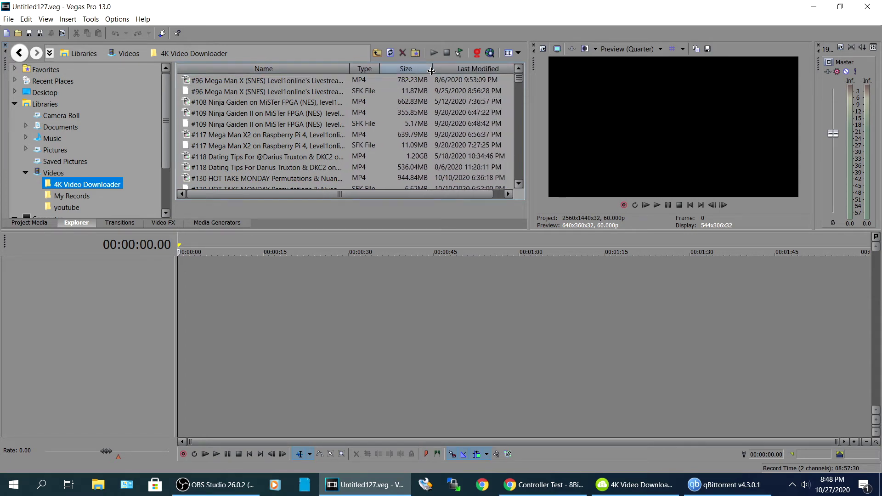
pyautogui.click(467, 69)
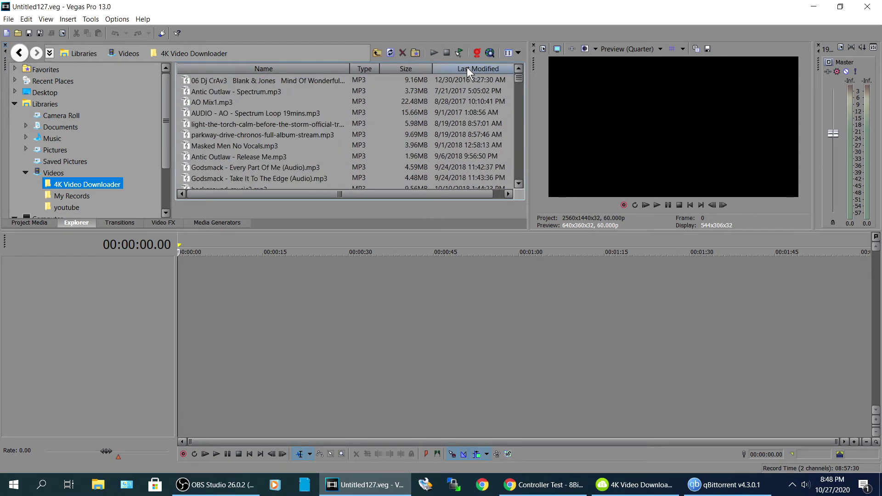
pyautogui.click(454, 69)
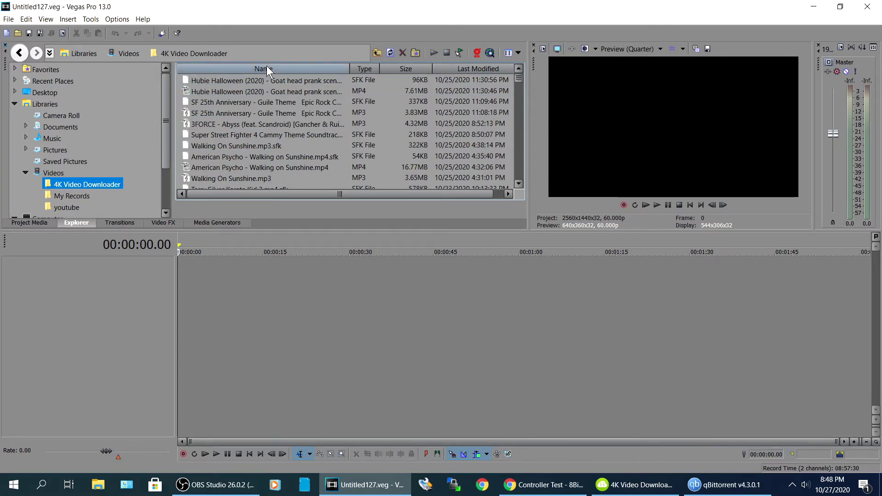
pyautogui.click(389, 54)
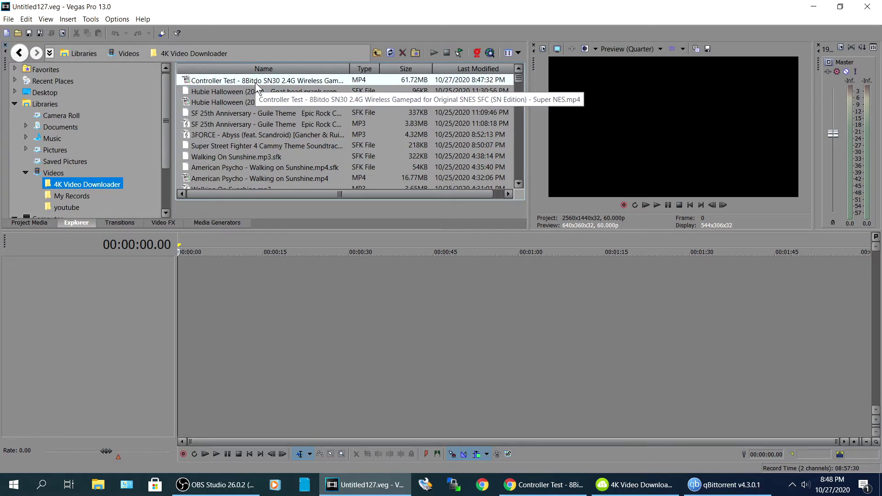
# Drag the Controller Test MP4 onto the timeline, keeping the project's 2560x1440, 60 fps settings.
pyautogui.click(255, 82)
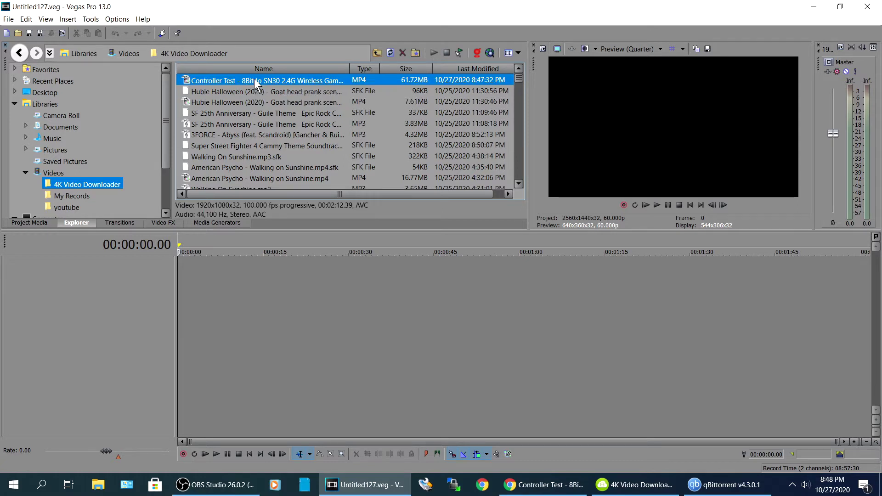
pyautogui.moveTo(254, 79); pyautogui.dragTo(194, 311)
pyautogui.moveTo(109, 313); pyautogui.dragTo(108, 312)
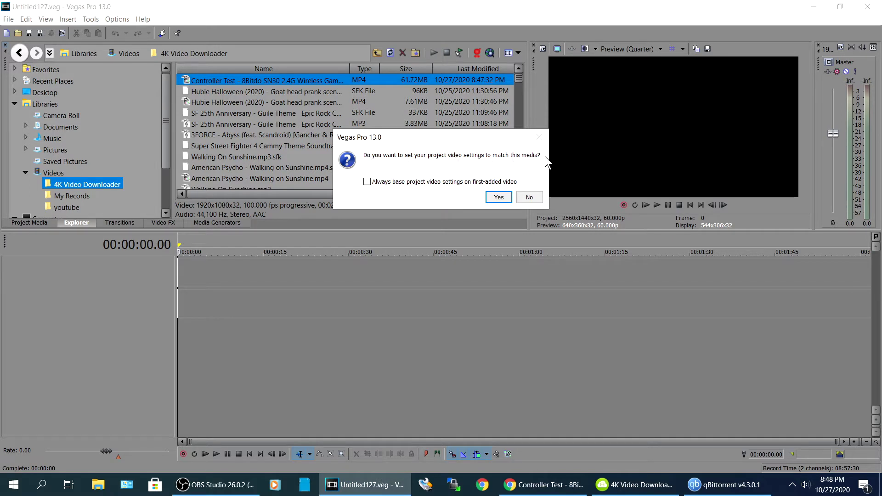
pyautogui.click(533, 196)
# Normalize the volume of the audio event through Switches > Normalize.
pyautogui.click(258, 346)
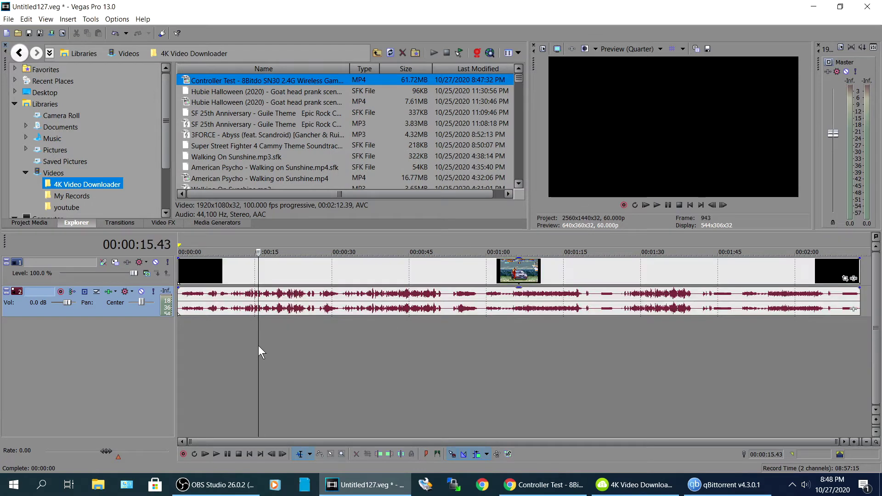
pyautogui.click(298, 306)
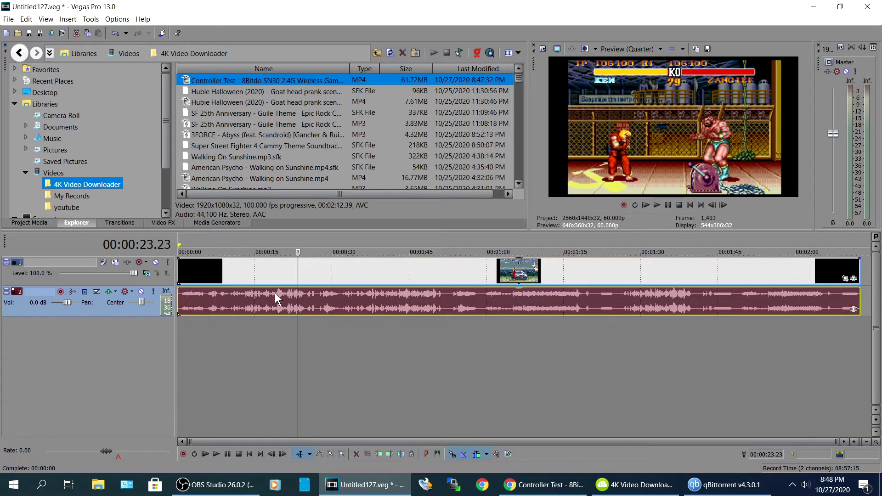
pyautogui.click(211, 296)
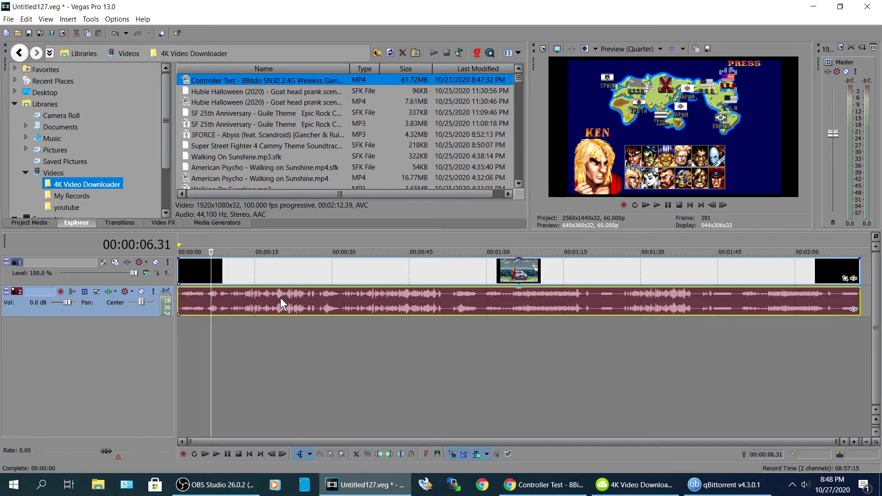
pyautogui.click(281, 302)
pyautogui.rightClick(301, 298)
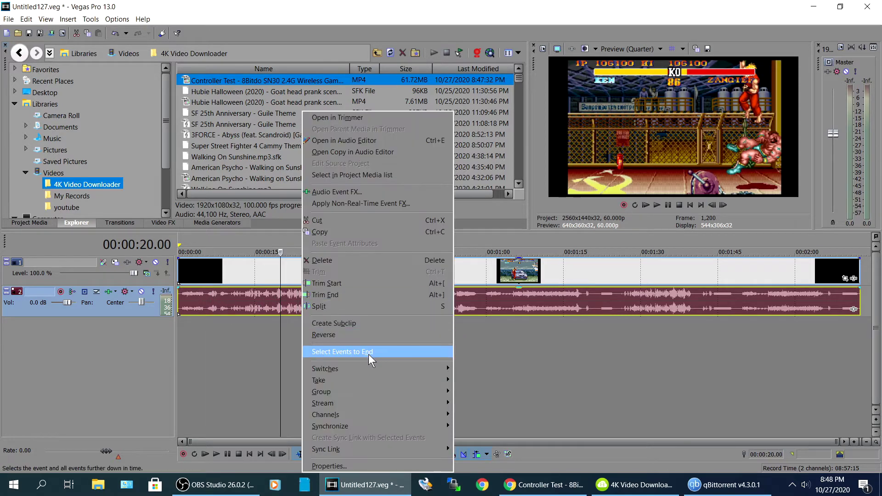
pyautogui.moveTo(358, 370)
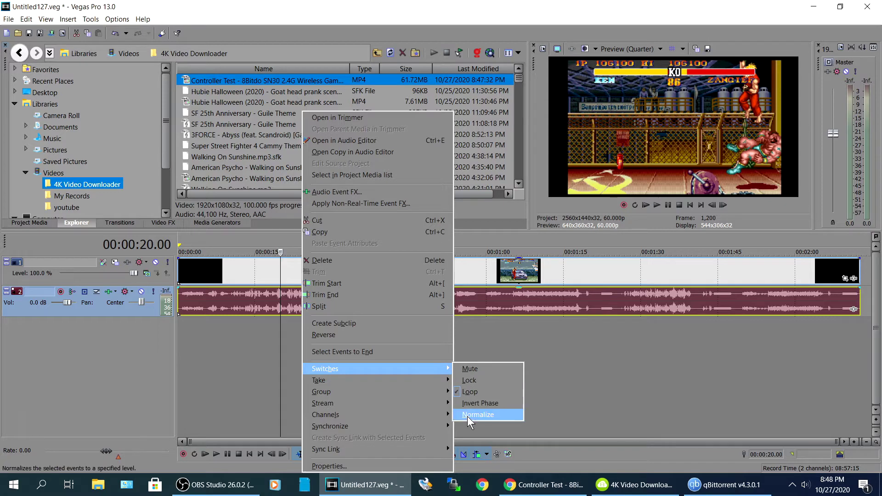
pyautogui.click(467, 416)
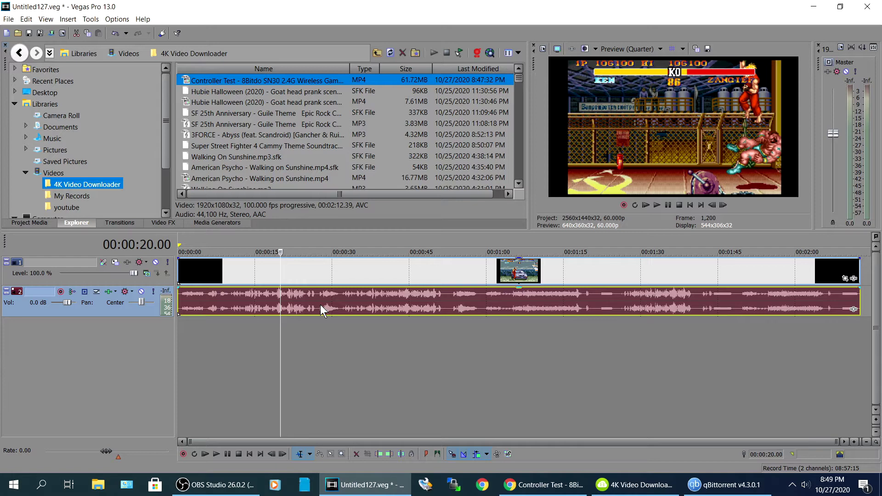
# Set the video event's properties to Disable resample, keeping playback rate 1.000.
pyautogui.click(284, 269)
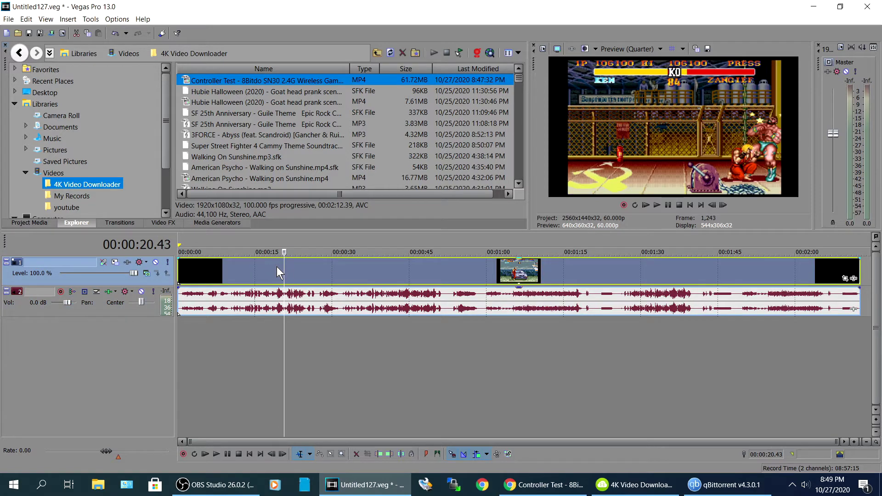
pyautogui.rightClick(239, 279)
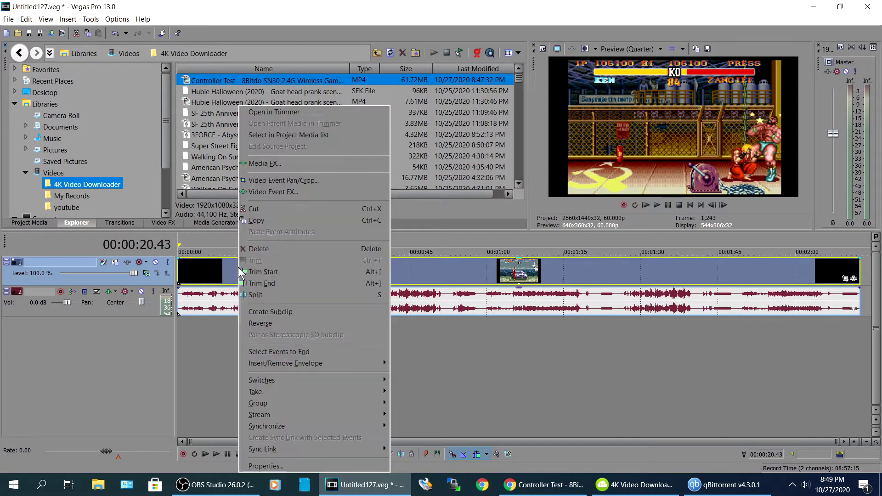
pyautogui.click(271, 469)
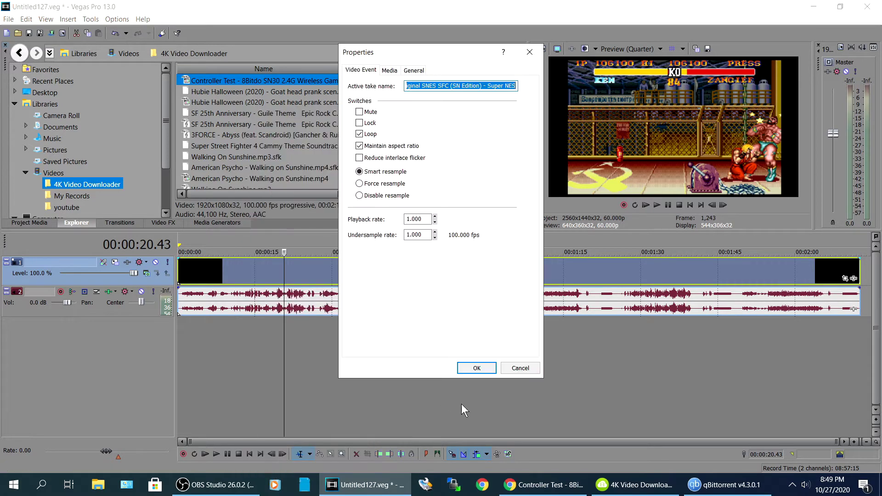
pyautogui.click(362, 198)
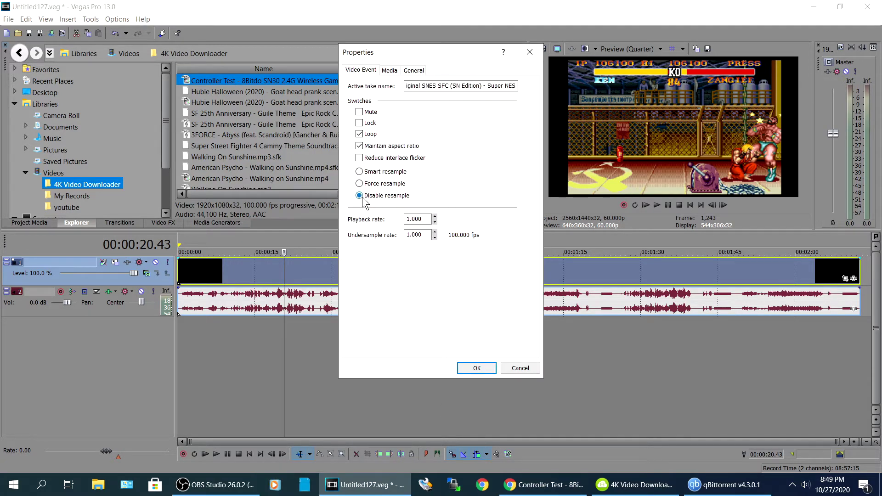
pyautogui.click(471, 370)
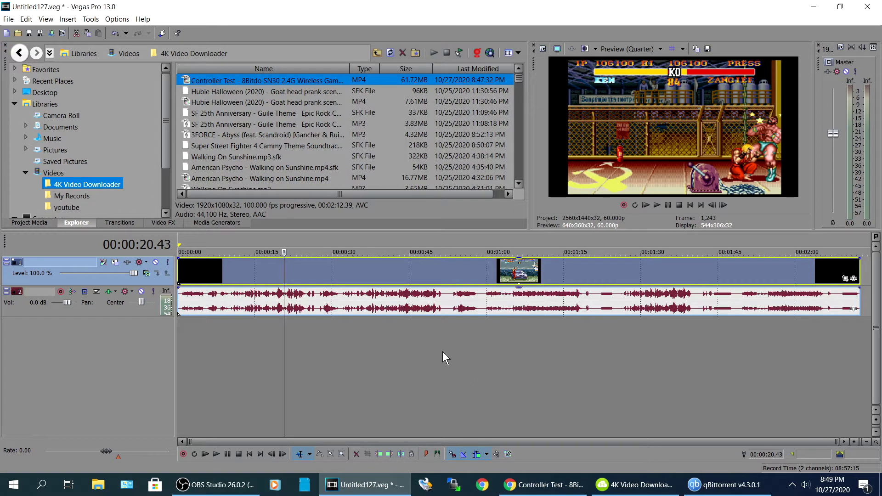
pyautogui.click(242, 268)
pyautogui.click(343, 270)
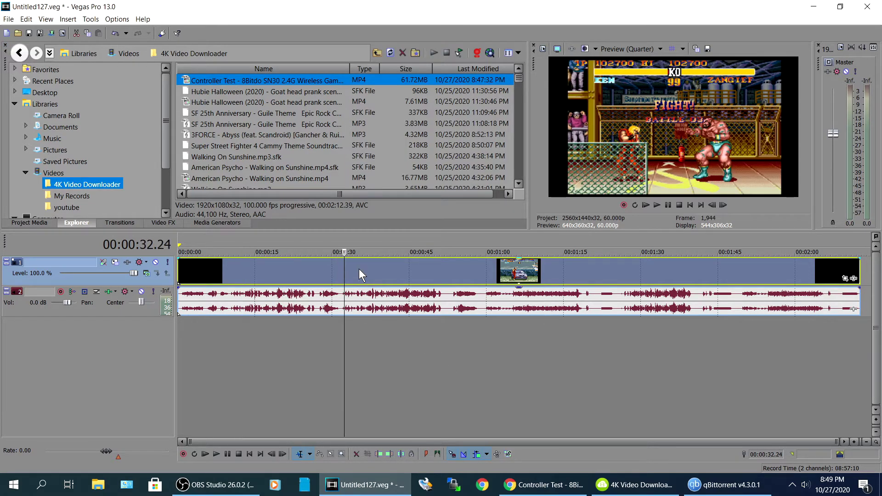
# Zoom in on the timeline and split the clip at 00:00:51.23.
pyautogui.click(425, 268)
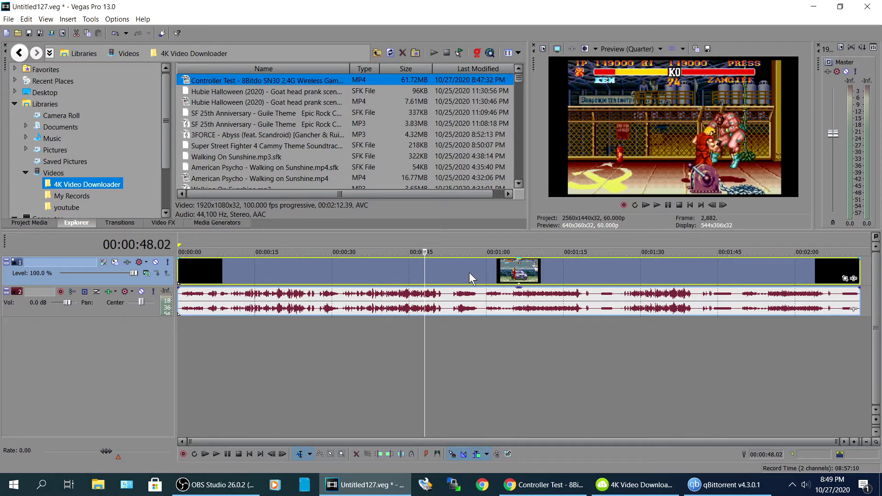
pyautogui.click(342, 264)
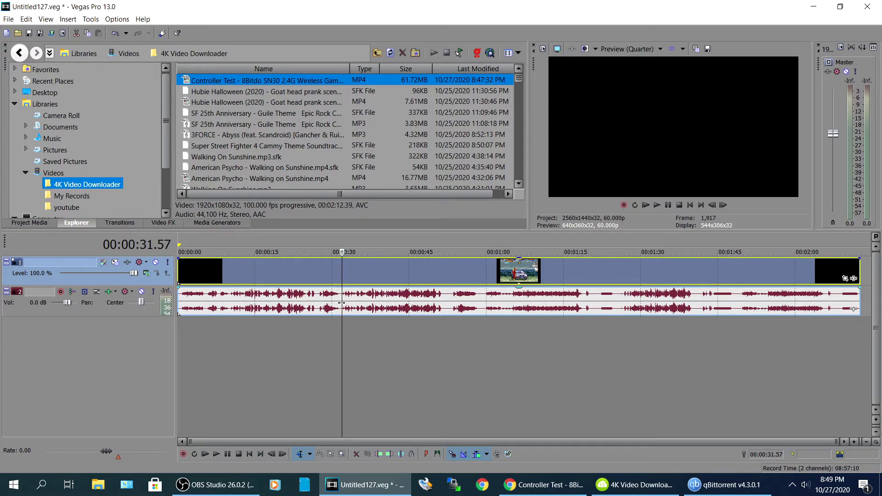
pyautogui.click(447, 308)
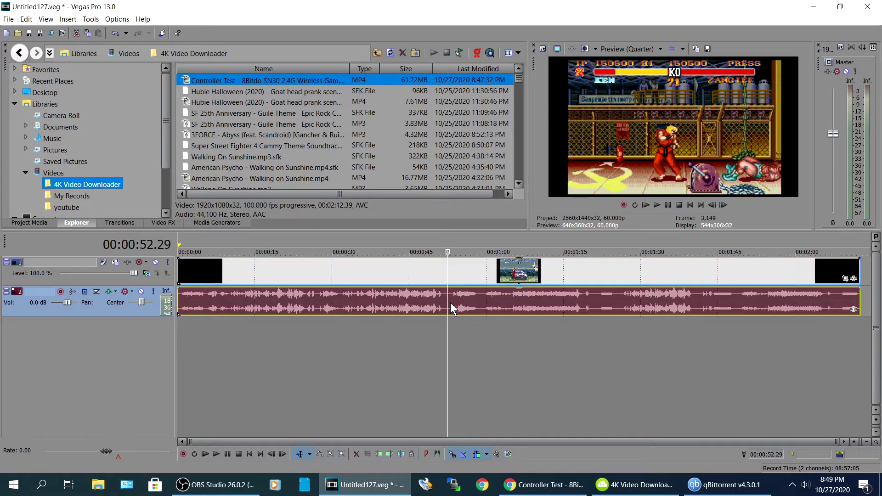
pyautogui.scroll(5, 450, 302)
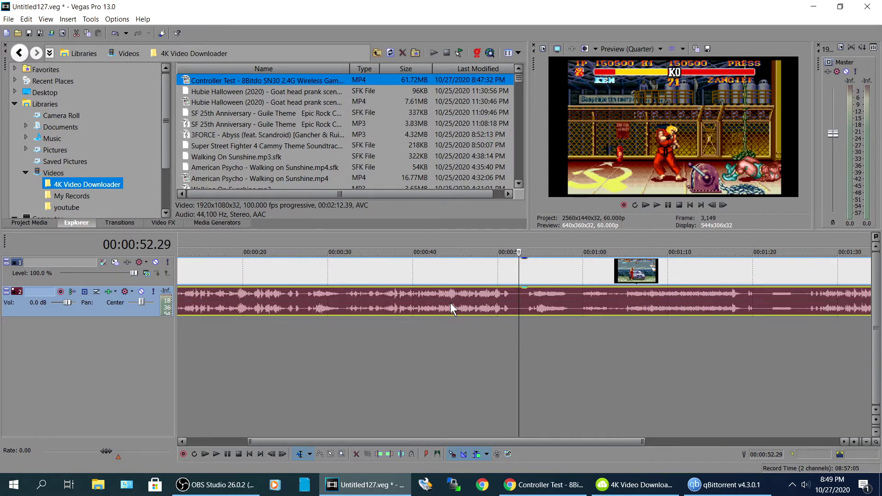
pyautogui.click(498, 298)
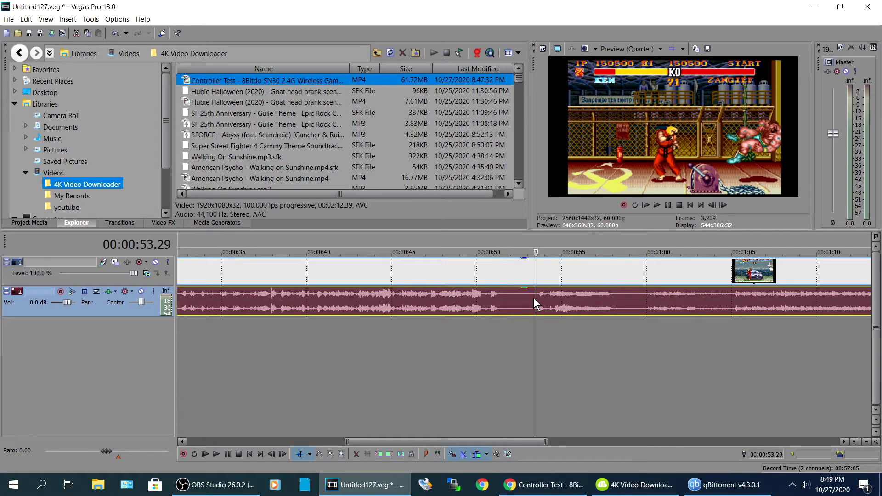
pyautogui.click(502, 302)
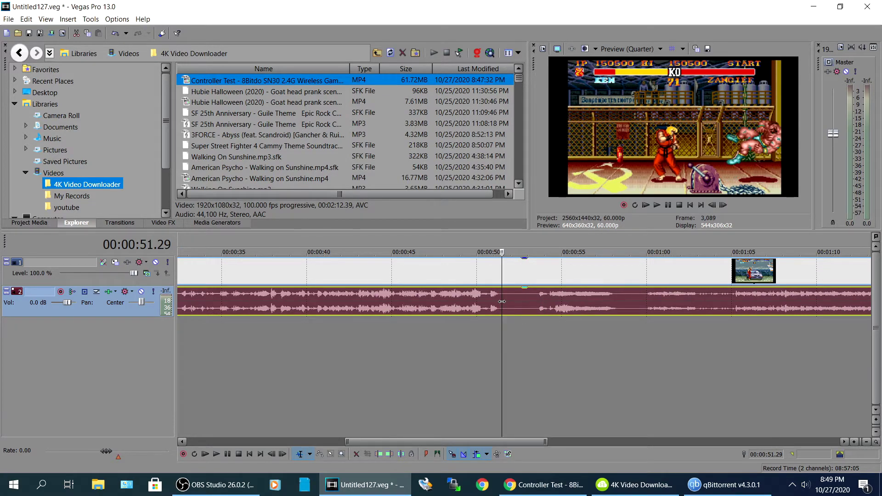
pyautogui.hscroll(-2, 512, 328)
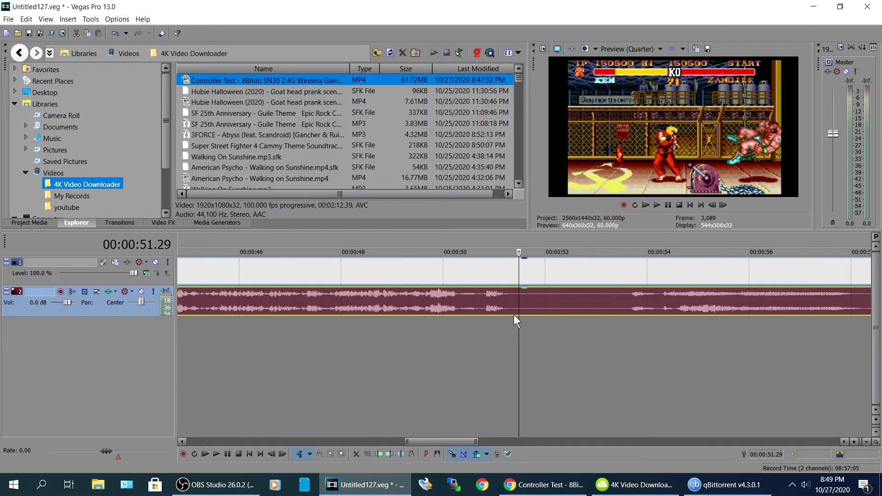
pyautogui.scroll(5, 514, 315)
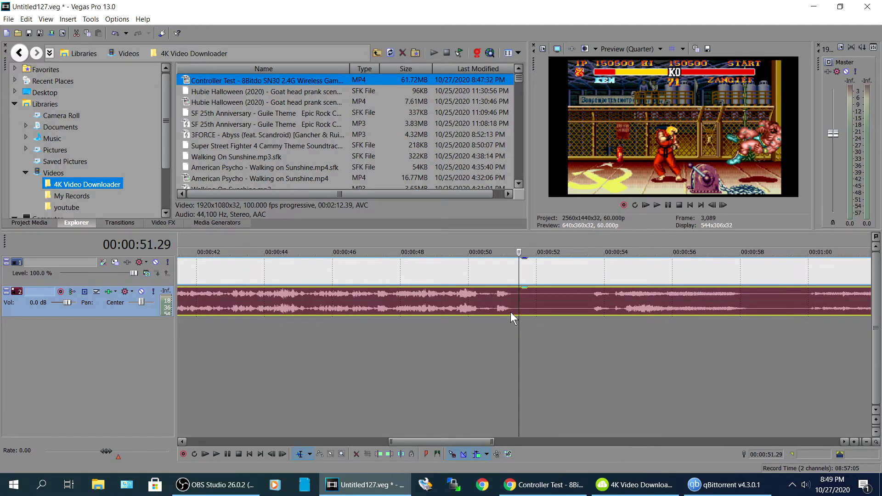
pyautogui.click(515, 302)
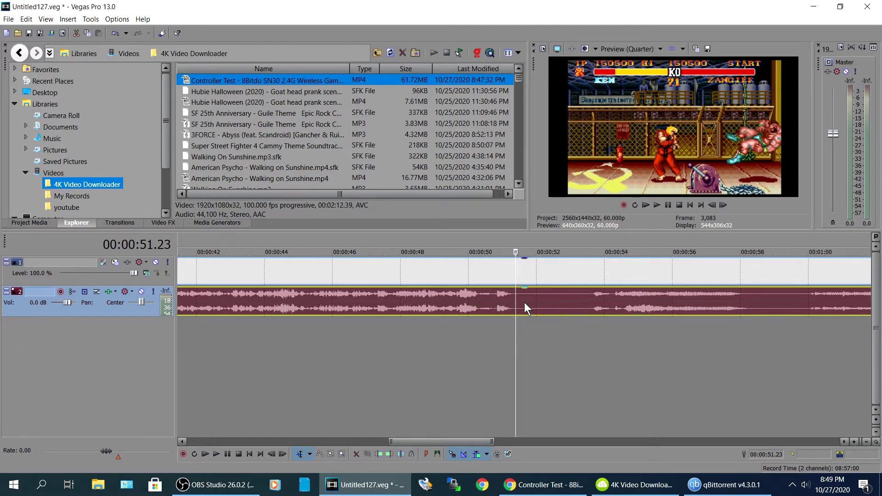
pyautogui.press('s')
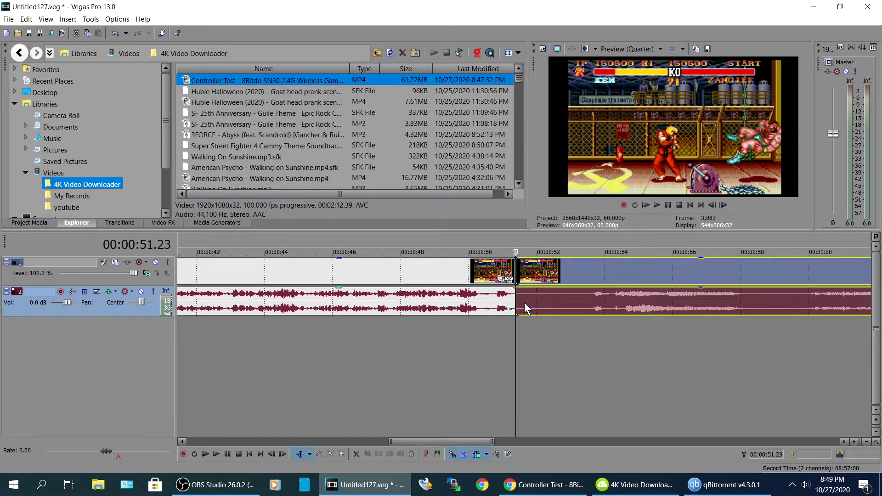
# Split at 00:00:53.40, delete the middle piece, and slide the later piece left to overlap.
pyautogui.click(593, 299)
pyautogui.press('s')
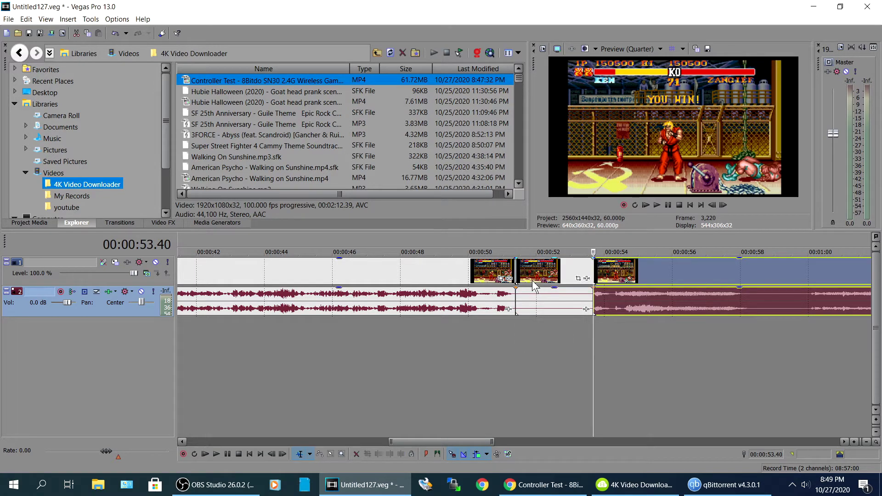
pyautogui.rightClick(536, 271)
pyautogui.click(566, 250)
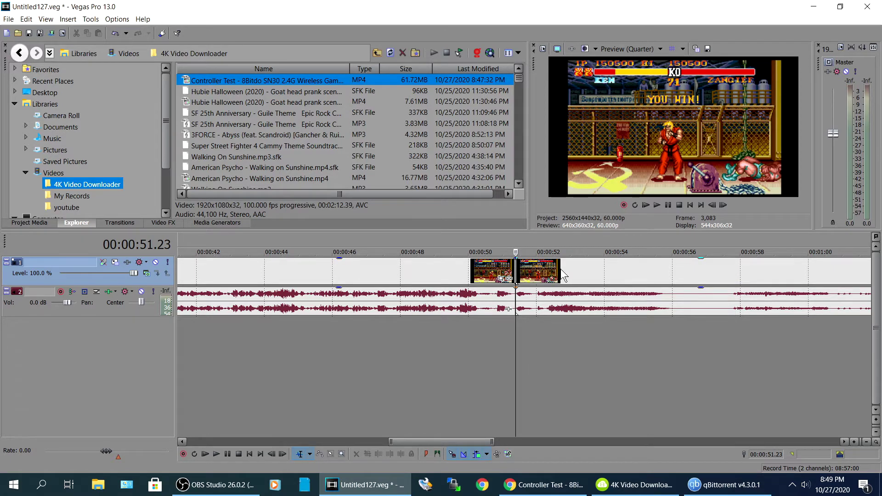
pyautogui.moveTo(563, 271); pyautogui.dragTo(536, 270)
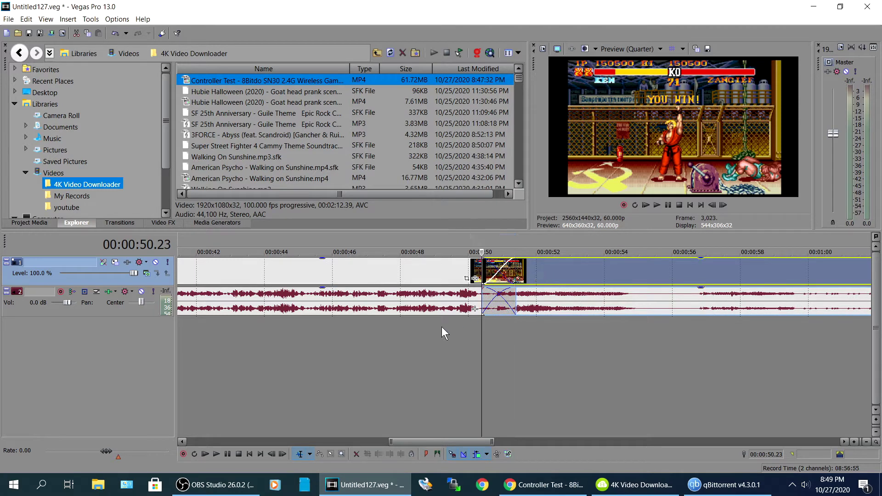
# Play back the crossfaded join near 00:00:51, stopping at 00:00:49.21.
pyautogui.click(446, 331)
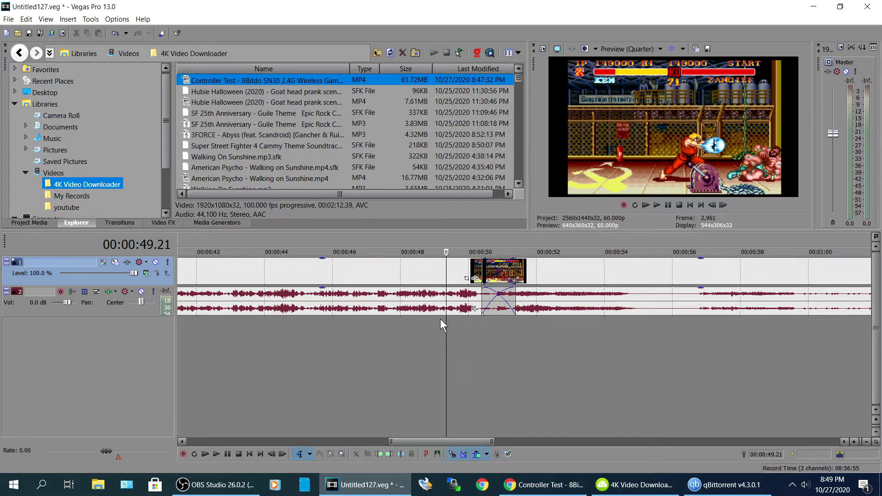
pyautogui.press('space')
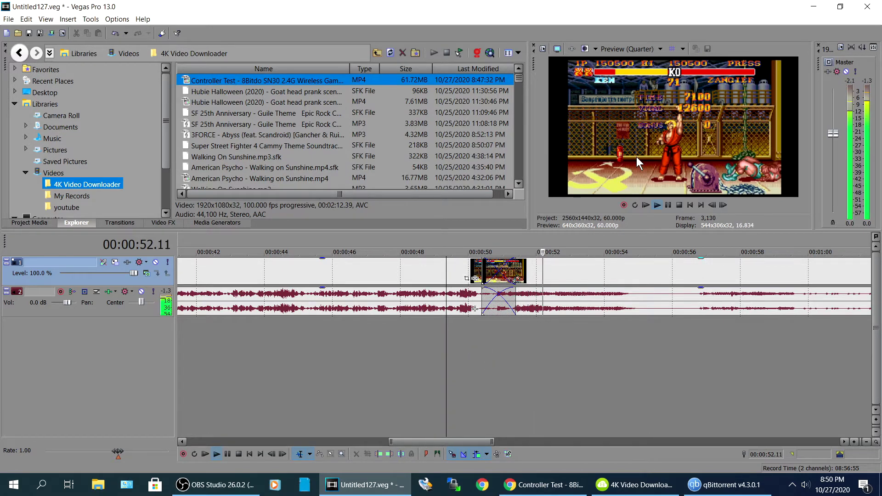
pyautogui.press('space')
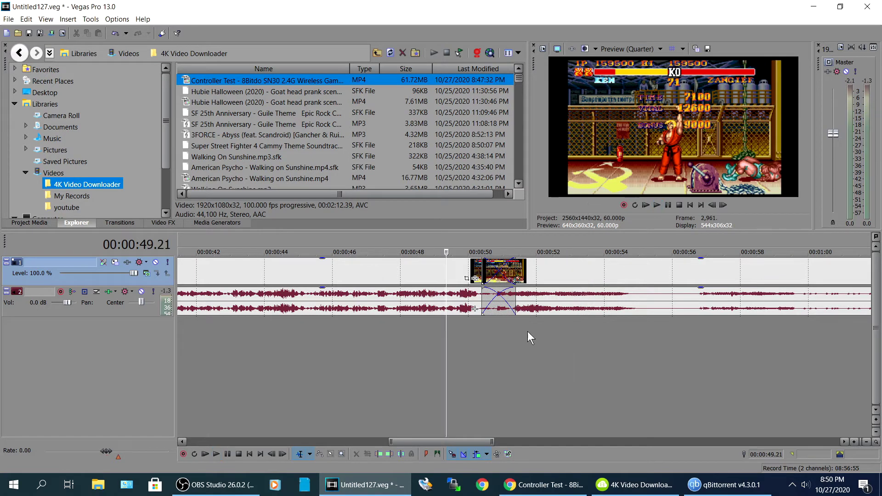
pyautogui.click(110, 224)
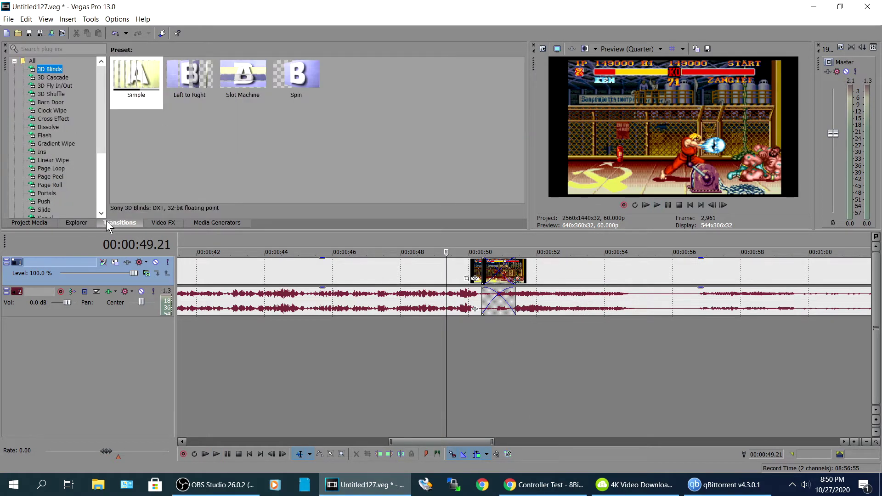
# Apply the 3D Blinds Slot Machine transition to the clip join near 0:50.
pyautogui.click(43, 117)
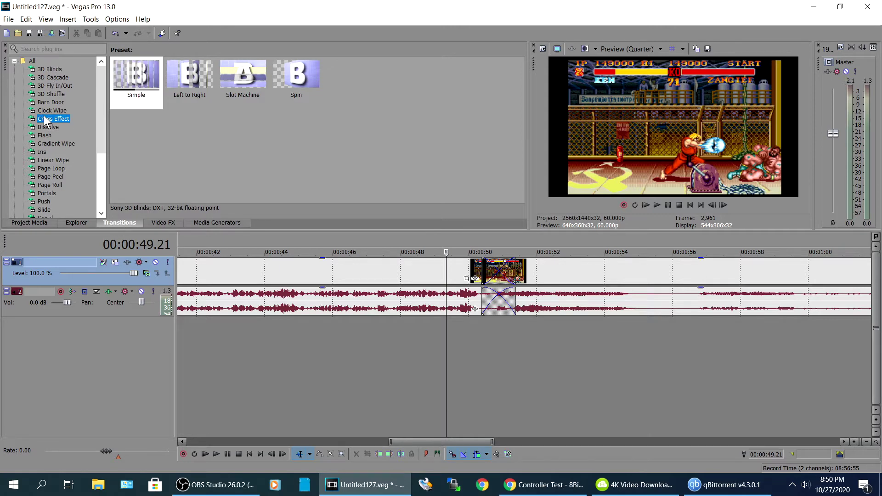
pyautogui.click(46, 77)
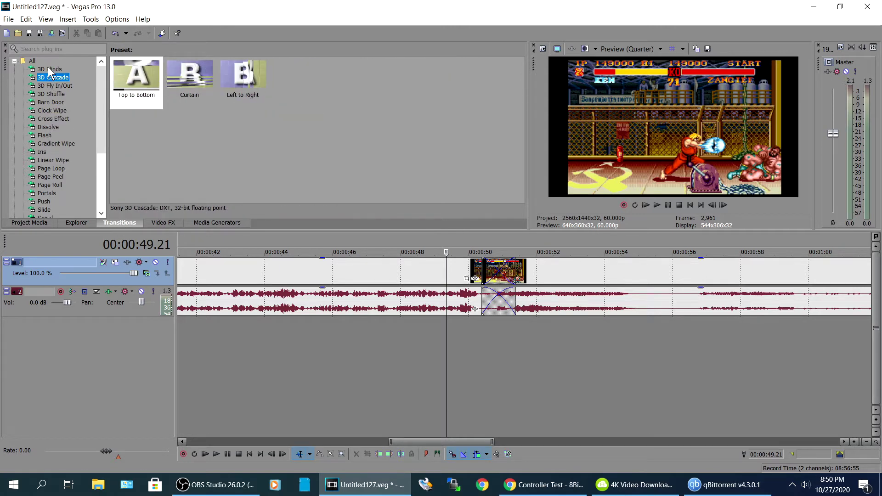
pyautogui.click(47, 69)
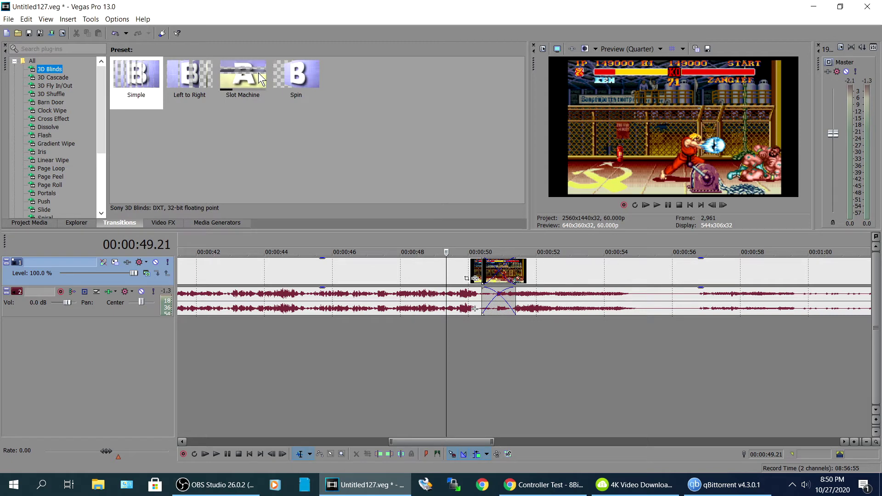
pyautogui.click(228, 82)
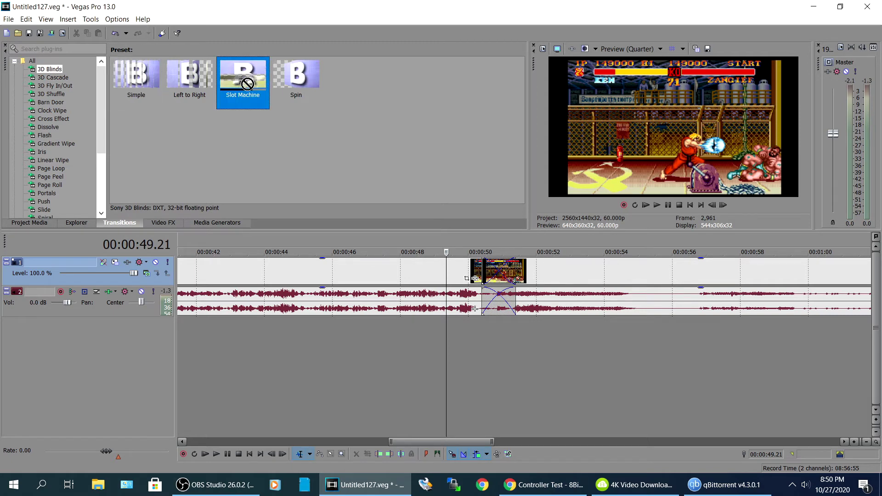
pyautogui.moveTo(236, 76); pyautogui.dragTo(504, 278)
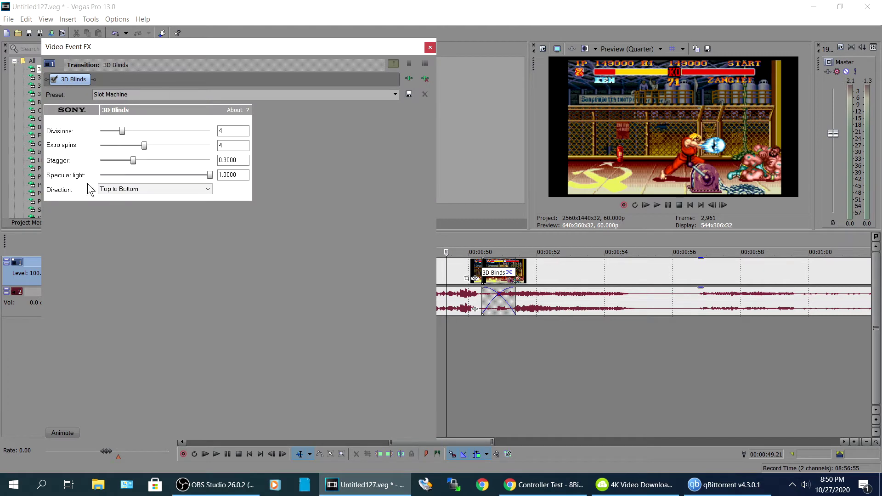
pyautogui.click(429, 47)
# Preview the Slot Machine transition, then shift the following clip slightly later.
pyautogui.click(472, 351)
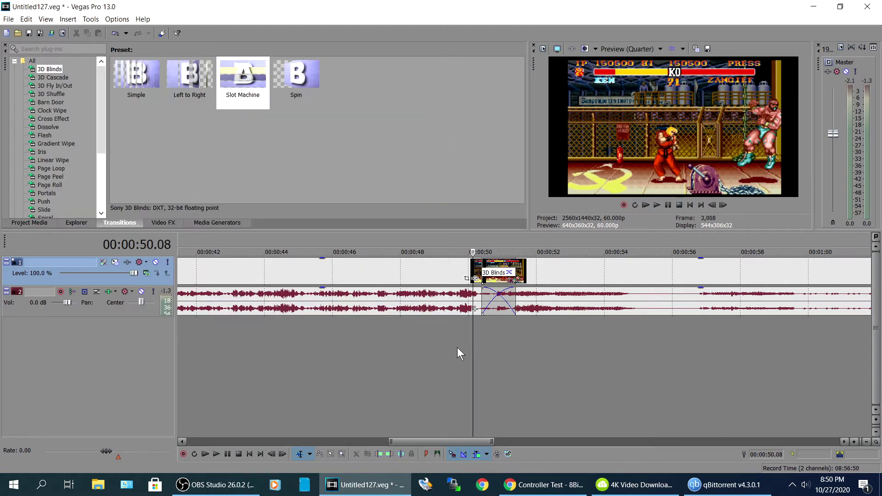
pyautogui.press('space')
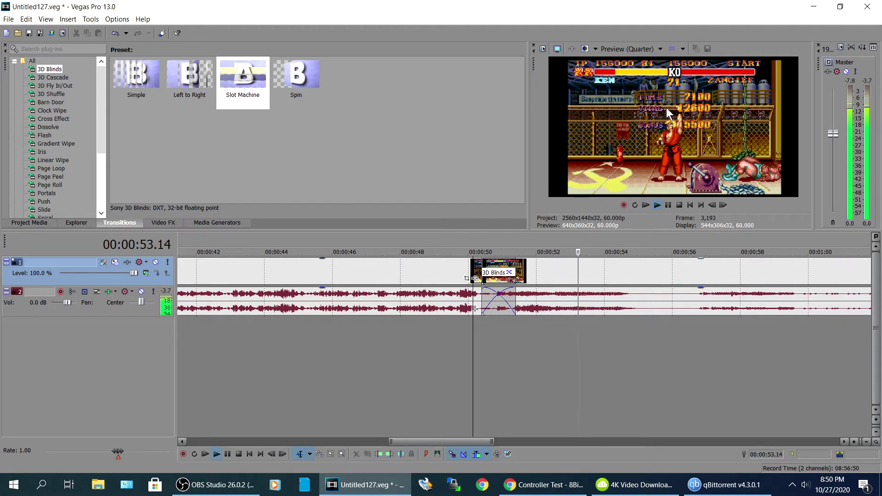
pyautogui.click(464, 358)
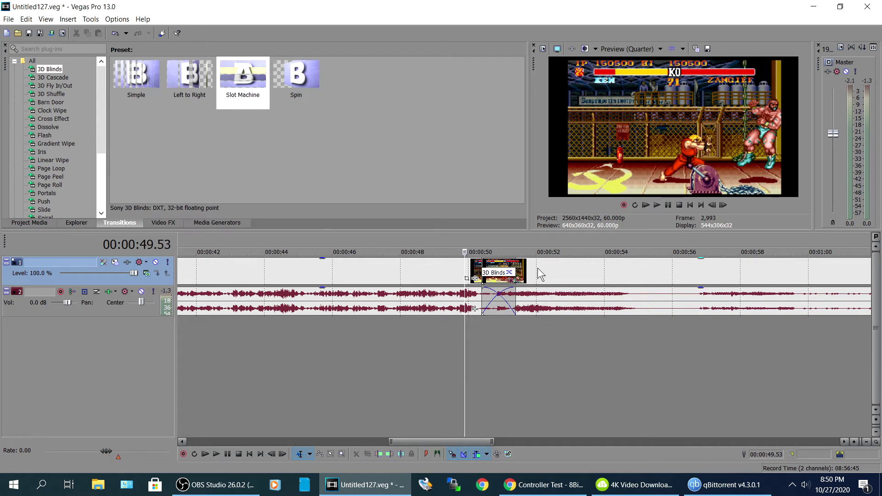
pyautogui.moveTo(537, 268); pyautogui.dragTo(573, 265)
# Fade in the first video clip over about 3 seconds and its audio over about 1.5 seconds.
pyautogui.scroll(-3, 334, 318)
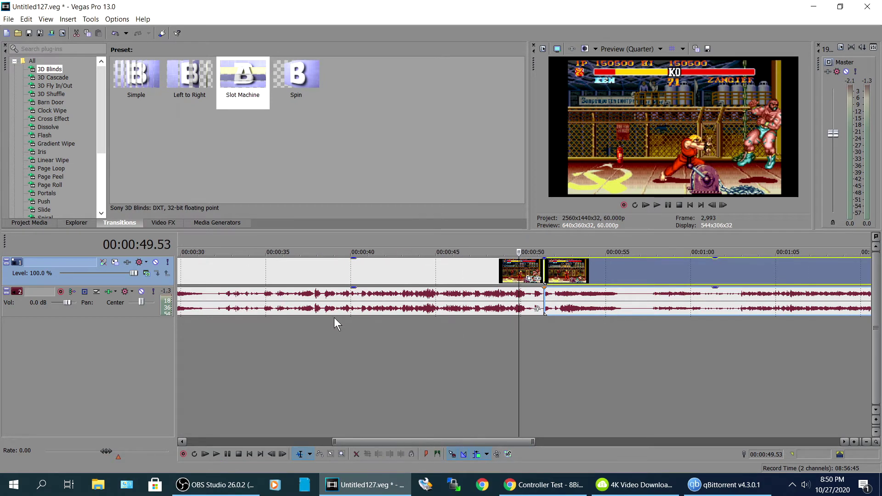
pyautogui.scroll(-5, 334, 316)
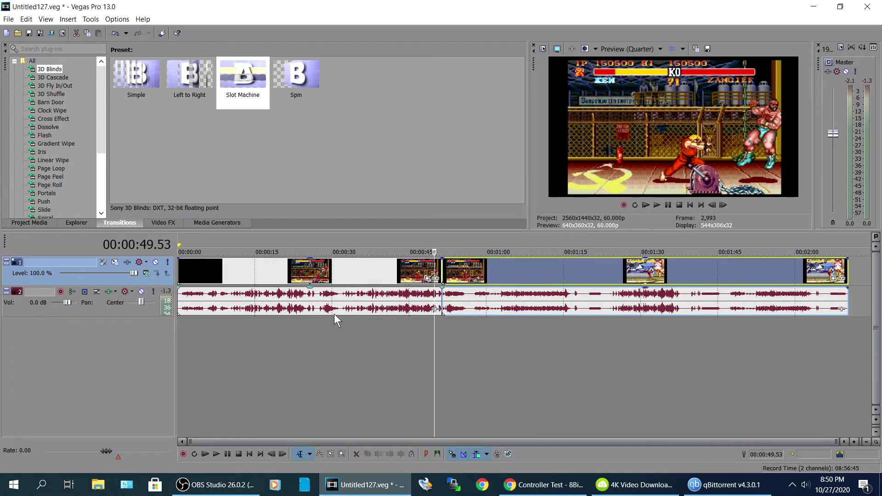
pyautogui.click(179, 263)
pyautogui.scroll(6, 186, 265)
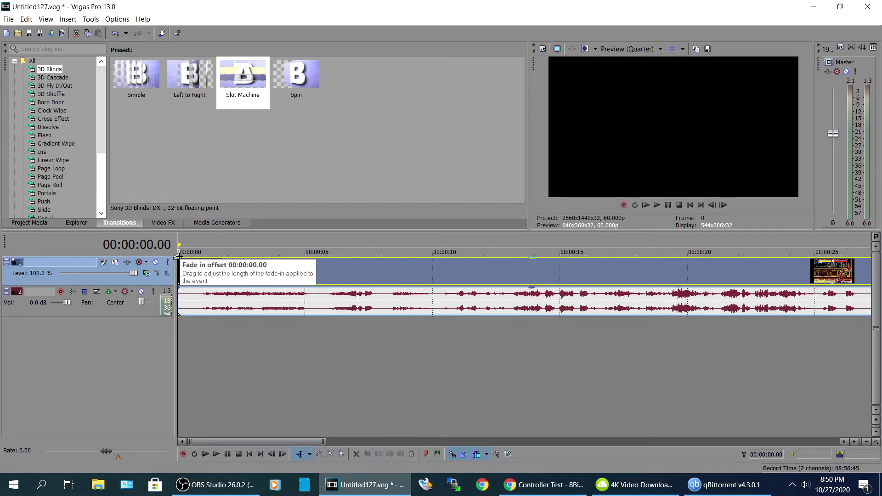
pyautogui.moveTo(178, 256); pyautogui.dragTo(222, 258)
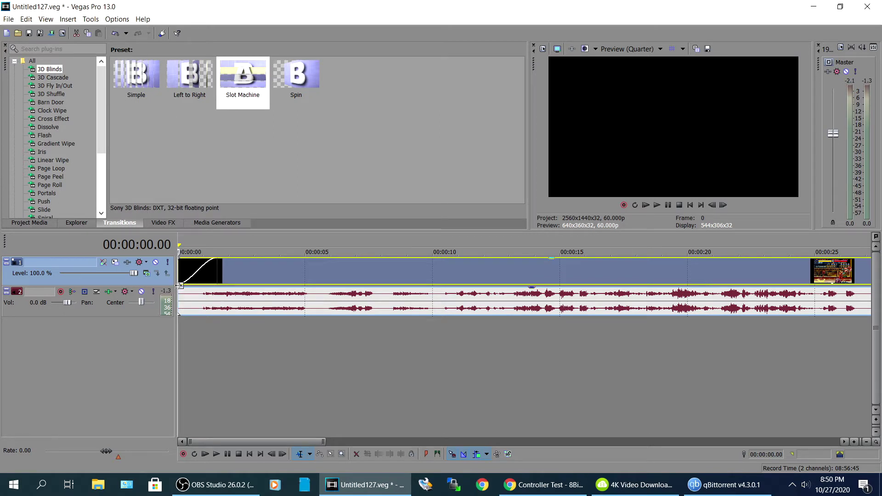
pyautogui.moveTo(177, 288); pyautogui.dragTo(222, 285)
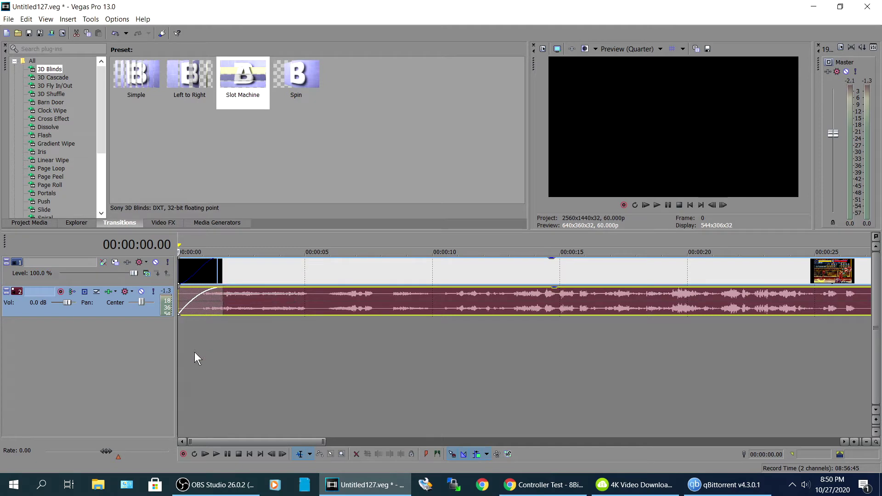
# Preview the opening fades, then fade out the final clip over about 7 seconds.
pyautogui.click(188, 353)
pyautogui.press('space')
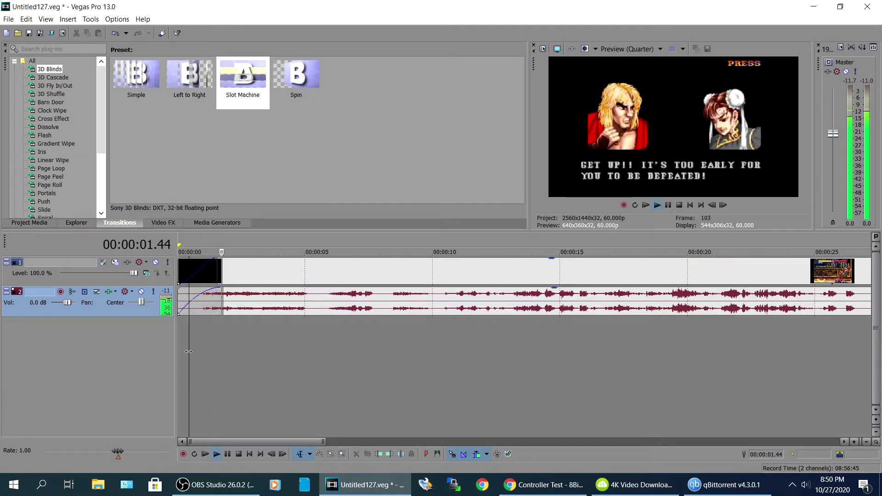
pyautogui.press('space')
pyautogui.scroll(-5, 391, 373)
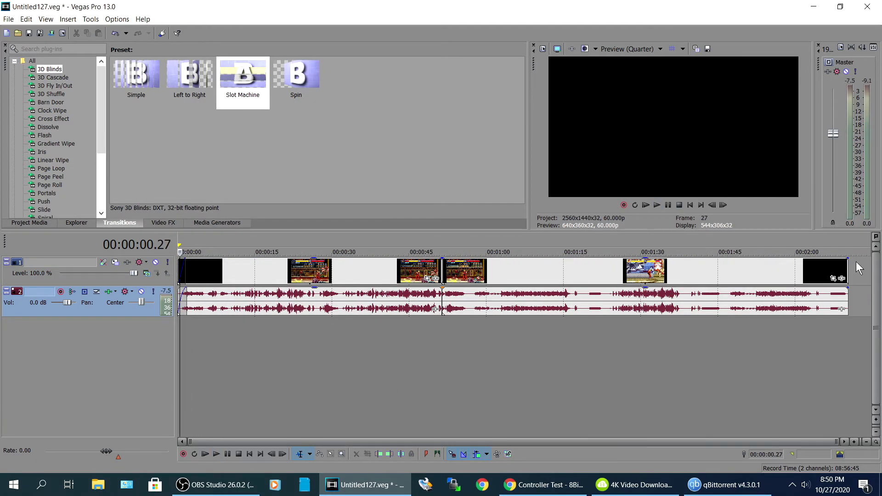
pyautogui.moveTo(847, 260); pyautogui.dragTo(830, 289)
# Play back the closing fade to black, then stop and return the playhead to around 0:21.
pyautogui.click(818, 333)
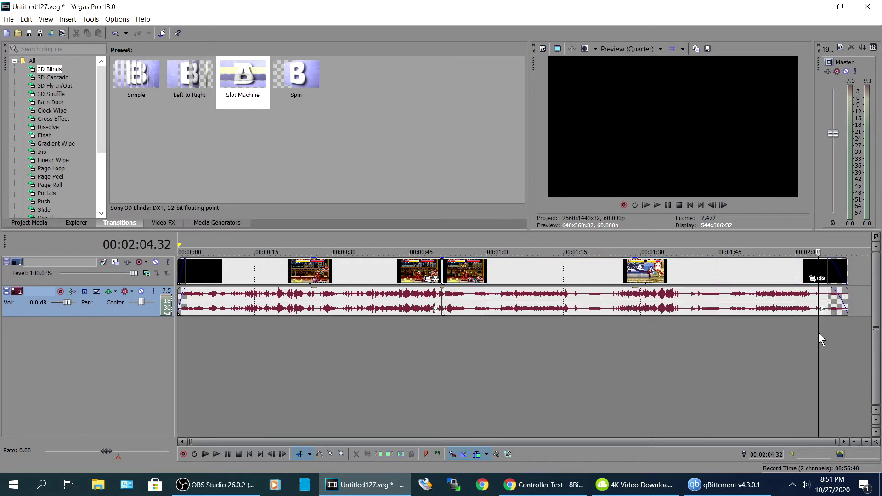
pyautogui.press('space')
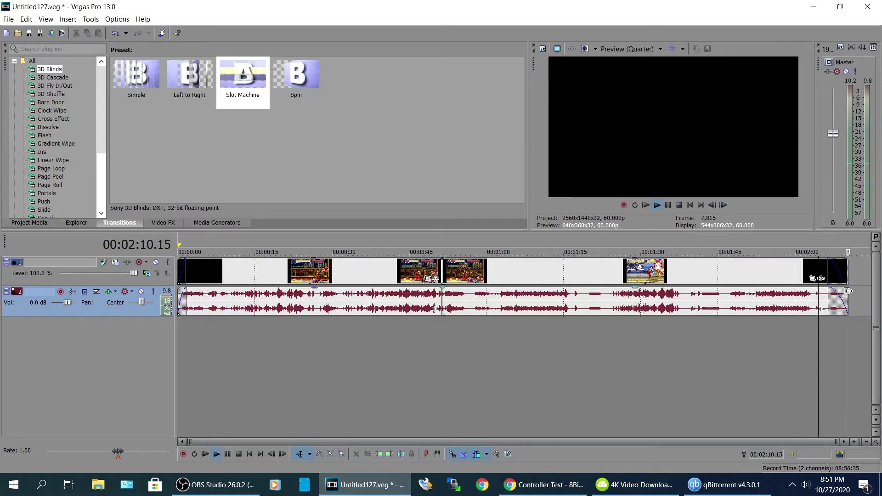
pyautogui.click(451, 340)
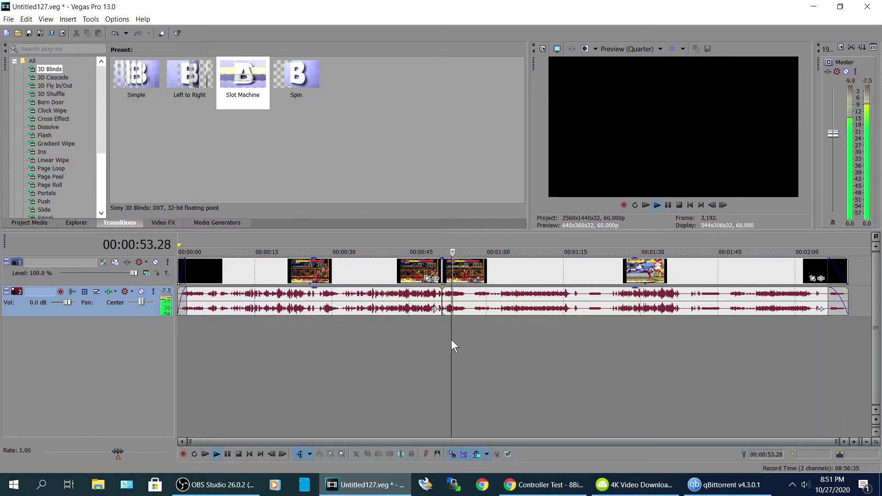
pyautogui.press('space')
pyautogui.click(288, 345)
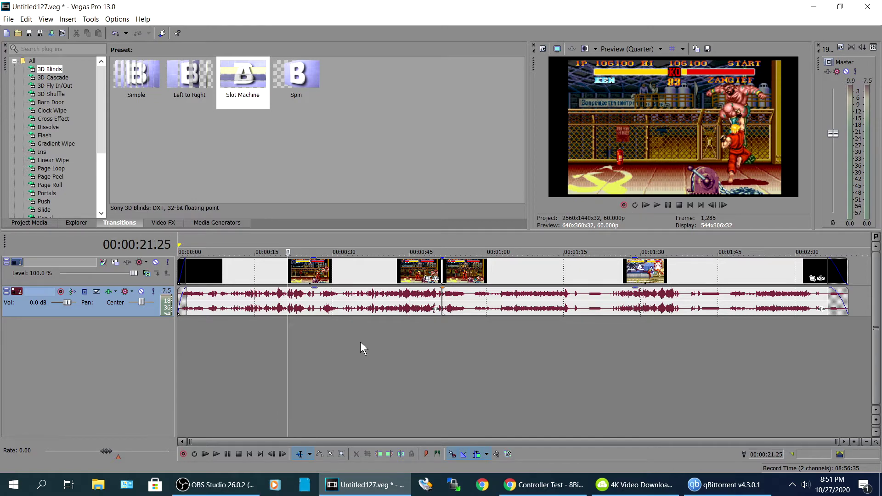
# Butt the later clips against the first clip and mark a render region ending at 51.23.
pyautogui.moveTo(491, 268)
pyautogui.mouseDown()
pyautogui.moveTo(517, 265)
pyautogui.moveTo(483, 279)
pyautogui.mouseUp()
pyautogui.click(334, 281)
pyautogui.moveTo(442, 244); pyautogui.dragTo(179, 243)
pyautogui.moveTo(439, 244)
pyautogui.mouseDown()
pyautogui.moveTo(454, 244)
pyautogui.moveTo(442, 244)
pyautogui.mouseUp()
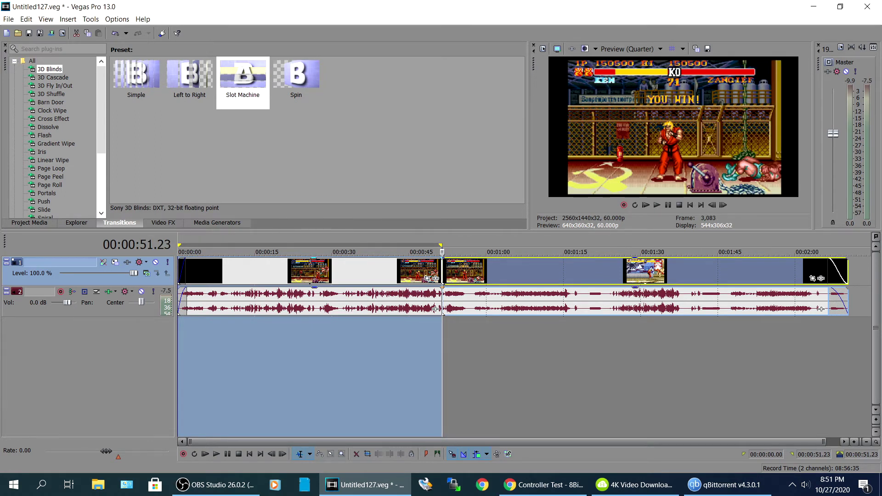
# Save the project and bring up the Render As settings.
pyautogui.click(13, 19)
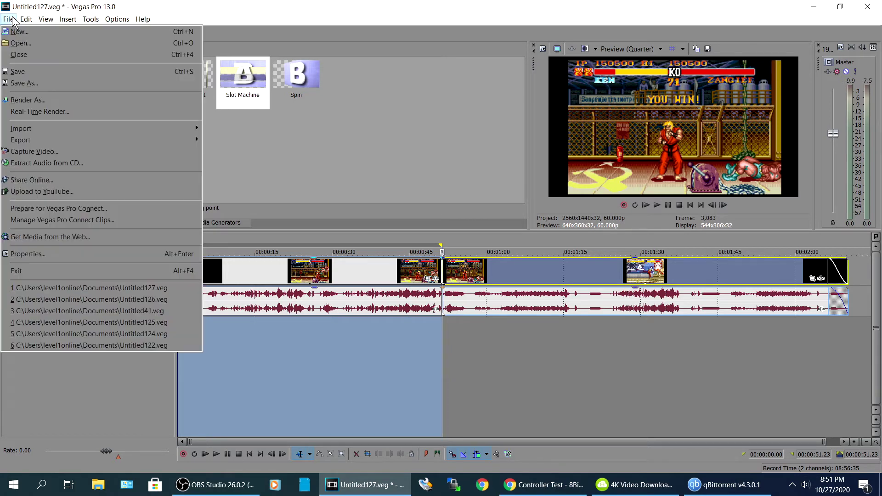
pyautogui.click(13, 19)
pyautogui.click(27, 34)
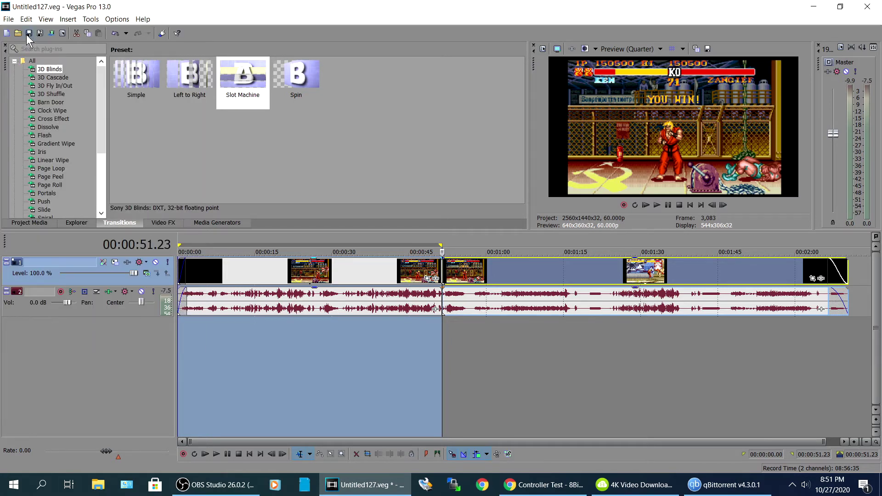
pyautogui.click(8, 20)
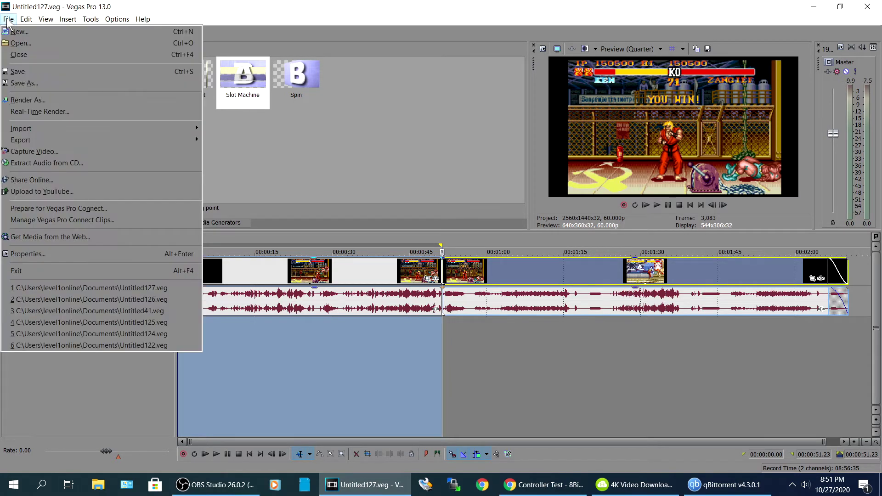
pyautogui.click(25, 99)
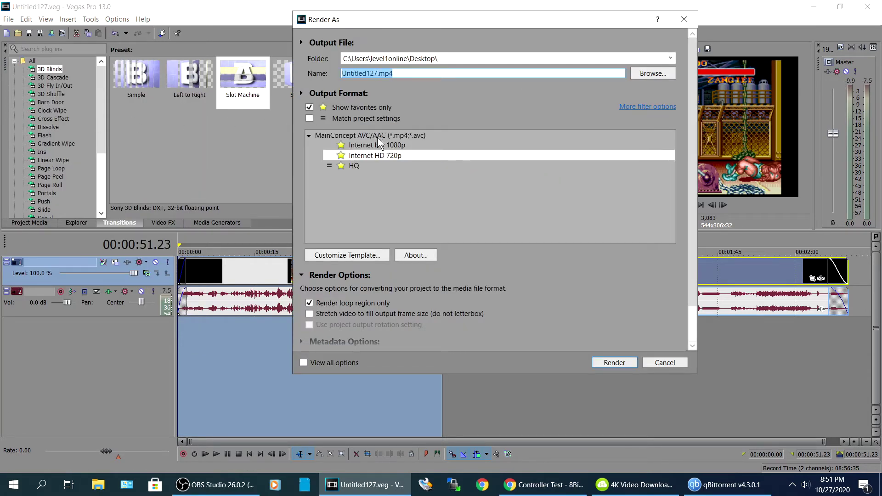
# Choose the MainConcept AVC/AAC Internet HD 720p template and open Customize Template.
pyautogui.click(357, 166)
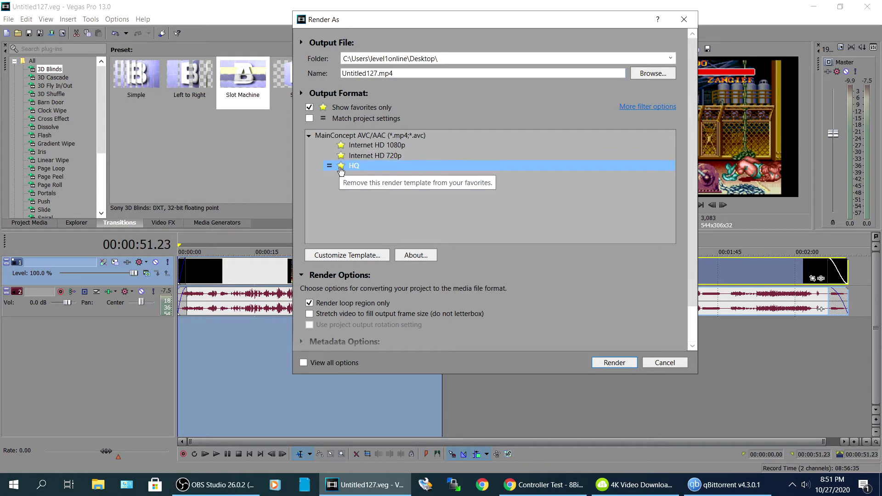
pyautogui.click(366, 145)
pyautogui.click(368, 153)
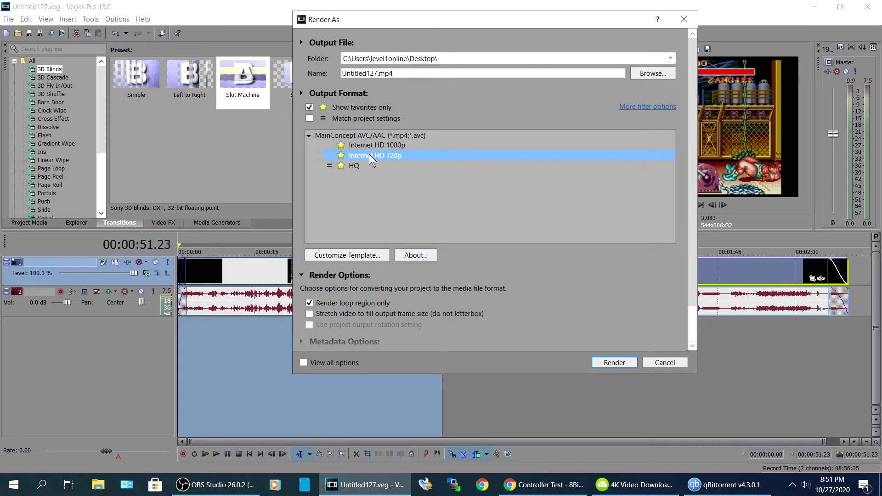
pyautogui.click(360, 255)
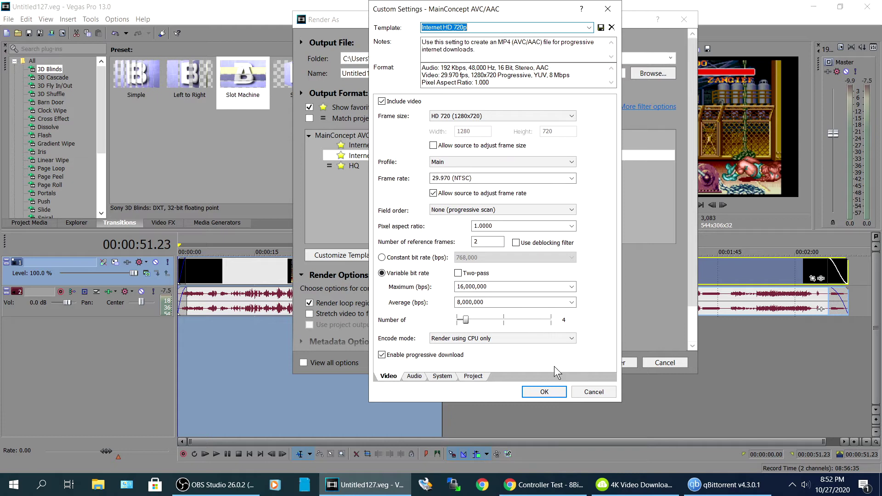
pyautogui.click(592, 392)
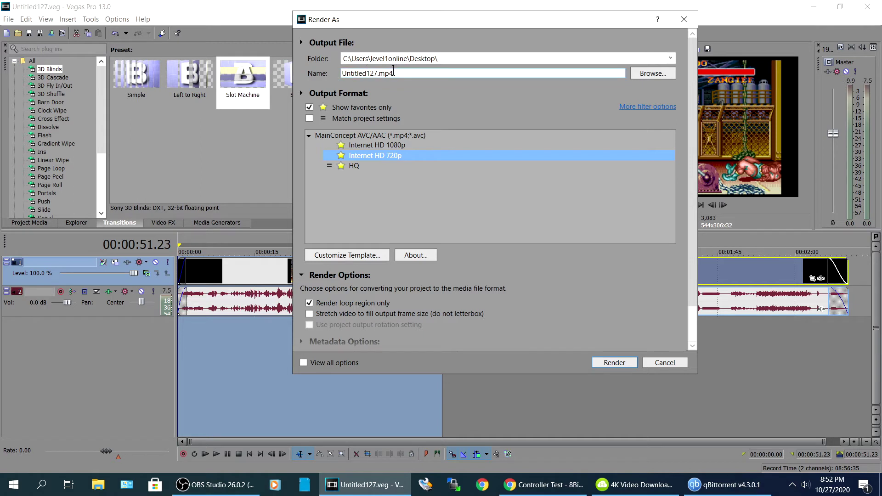
pyautogui.click(375, 75)
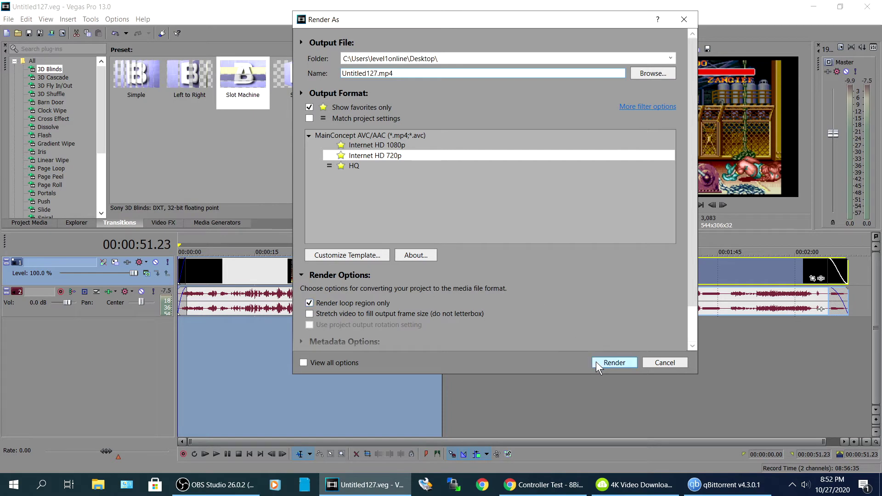
pyautogui.click(614, 363)
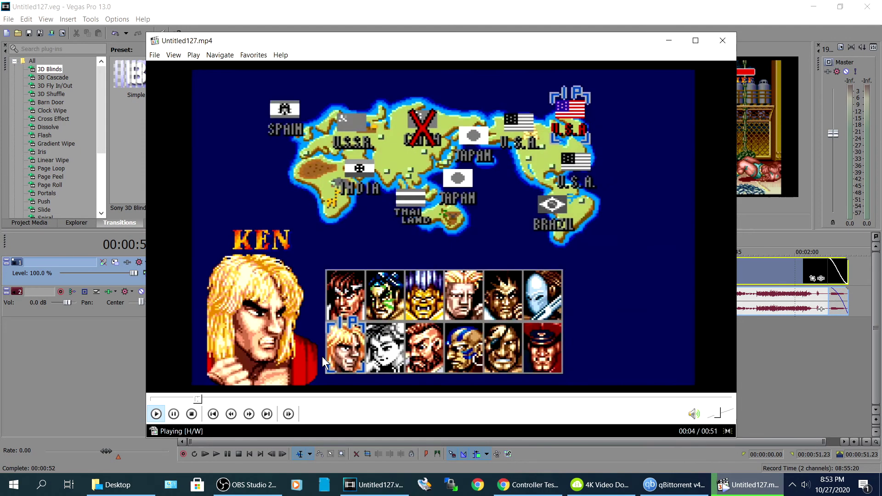
# Seek ahead in the rendered Untitled127.mp4, close the player, and open the clip's Pan/Crop settings.
pyautogui.click(395, 398)
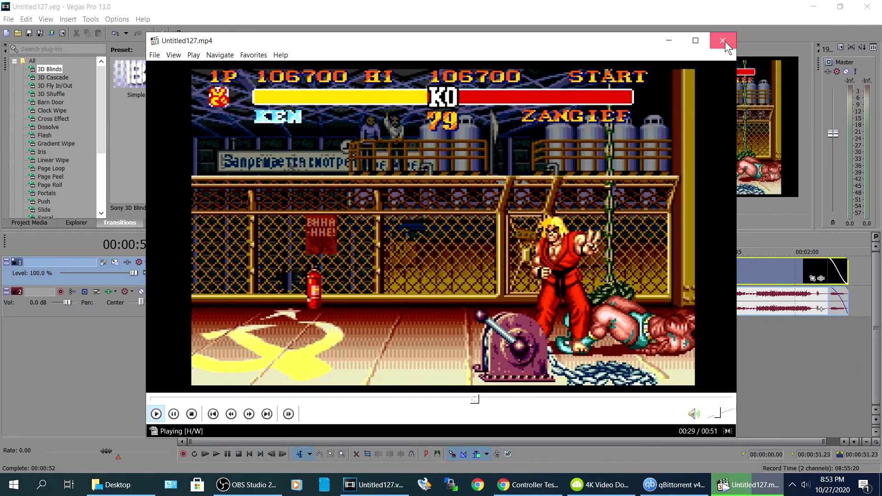
pyautogui.click(725, 41)
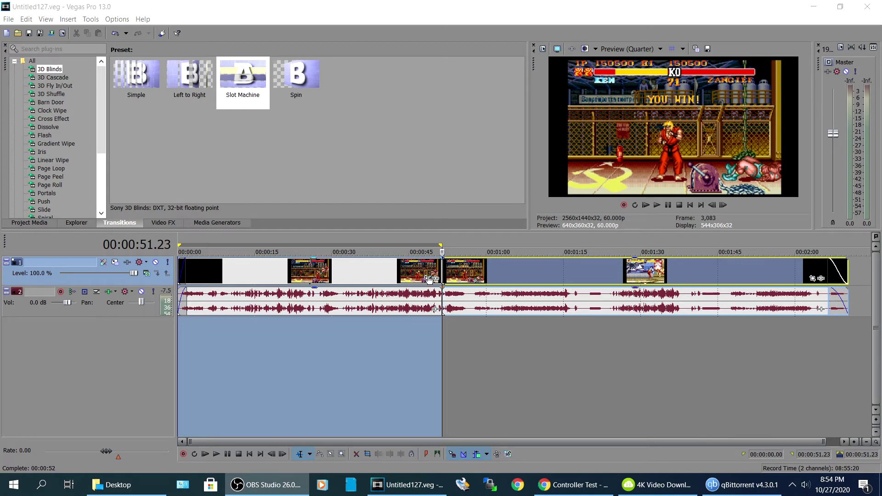
pyautogui.click(429, 278)
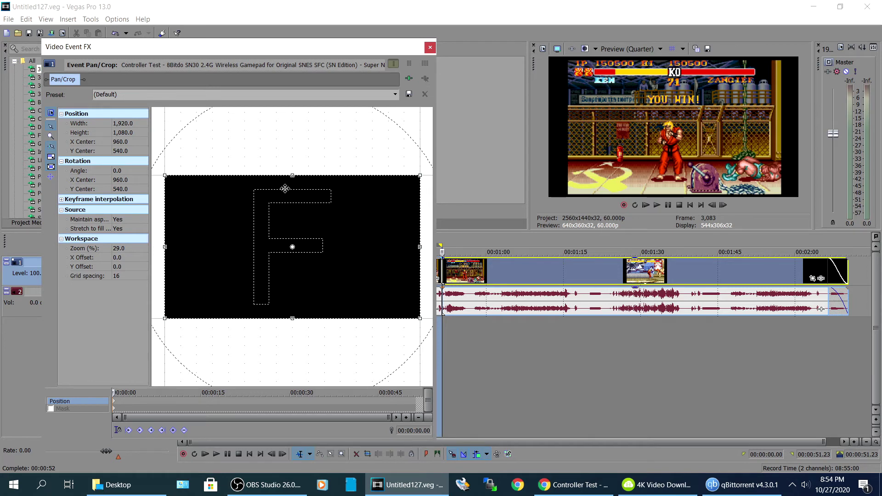
# Add a Pan/Crop keyframe at 00:00:14.51 and shrink the crop area to zoom in.
pyautogui.moveTo(327, 48); pyautogui.dragTo(504, 7)
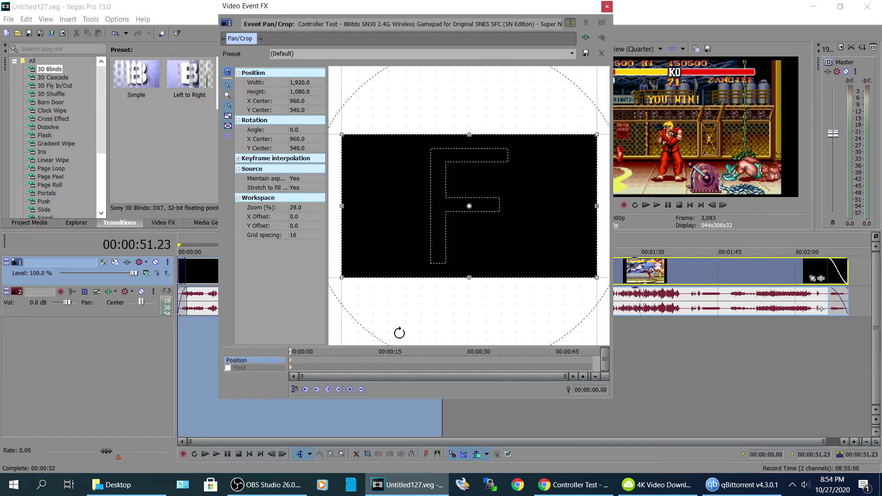
pyautogui.click(377, 359)
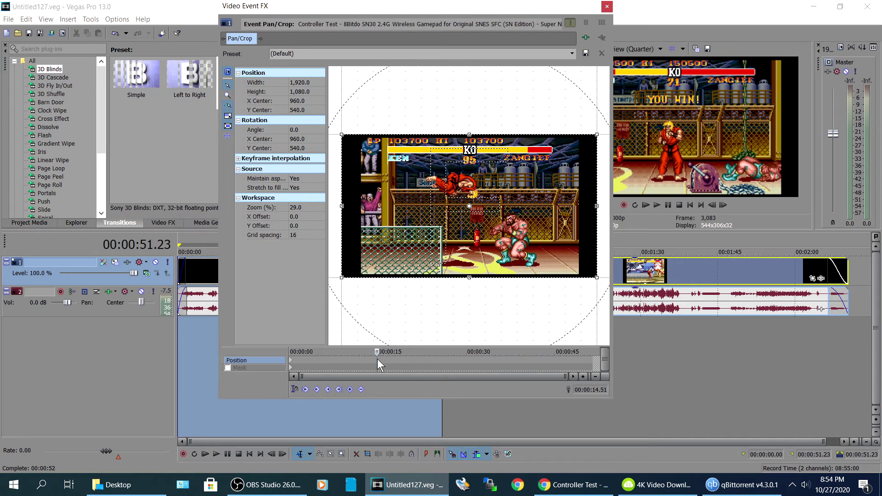
pyautogui.click(350, 390)
pyautogui.moveTo(341, 134); pyautogui.dragTo(421, 172)
pyautogui.moveTo(517, 233); pyautogui.dragTo(582, 260)
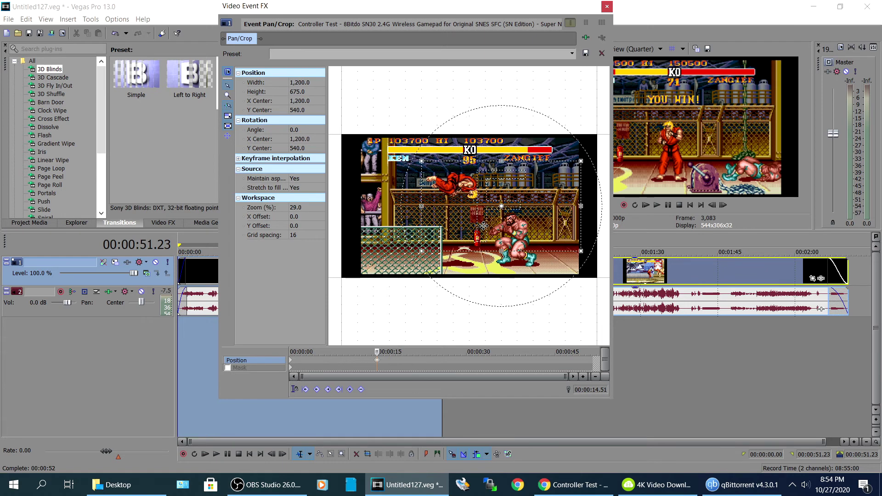
pyautogui.moveTo(583, 260); pyautogui.dragTo(543, 252)
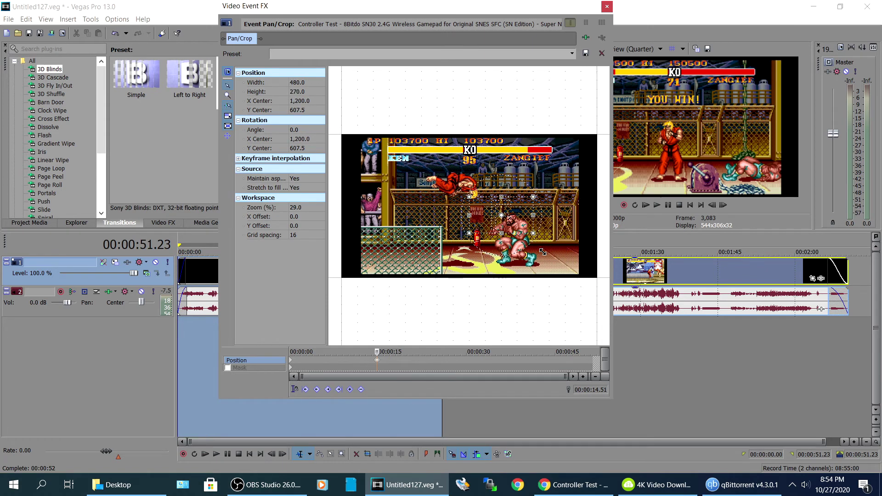
pyautogui.moveTo(510, 215); pyautogui.dragTo(500, 219)
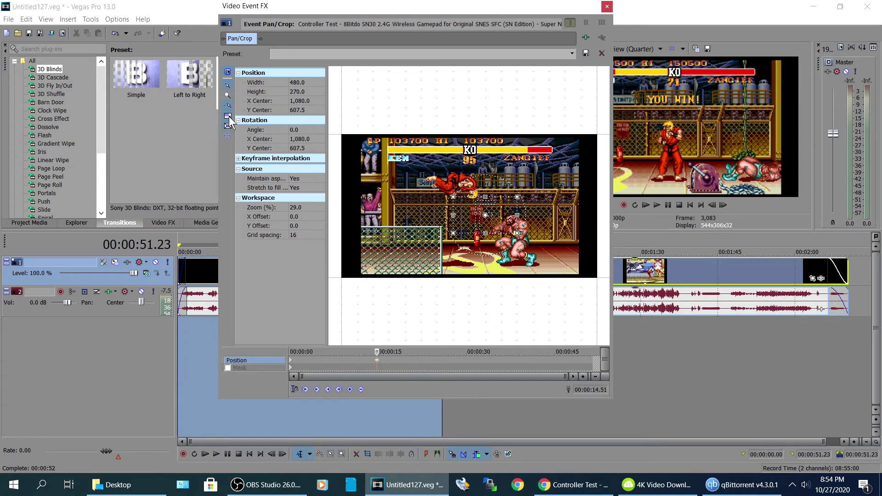
# Apply the 4:3 Standard TV preset, size the crop to 720x540, and close the window.
pyautogui.click(574, 53)
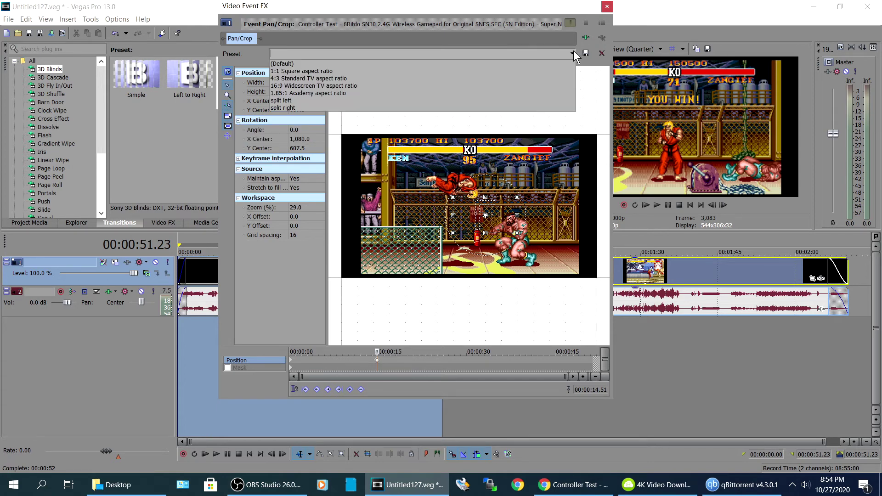
pyautogui.click(324, 79)
pyautogui.moveTo(375, 133); pyautogui.dragTo(489, 222)
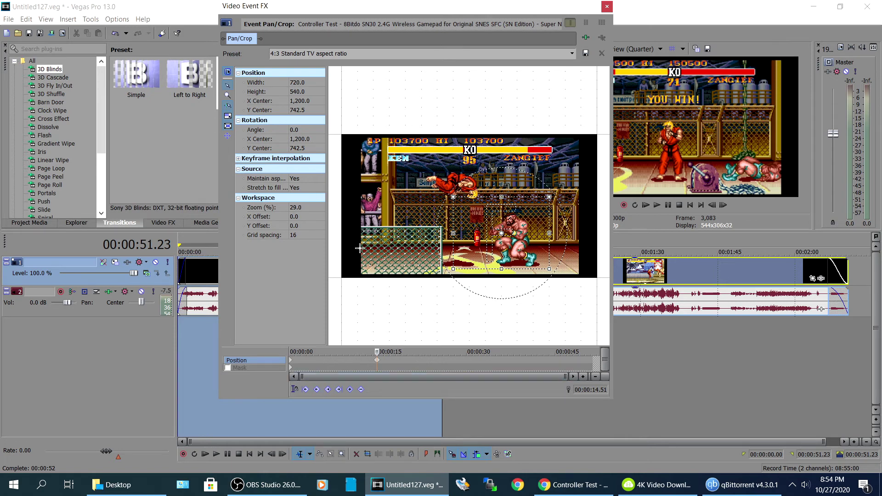
pyautogui.click(292, 363)
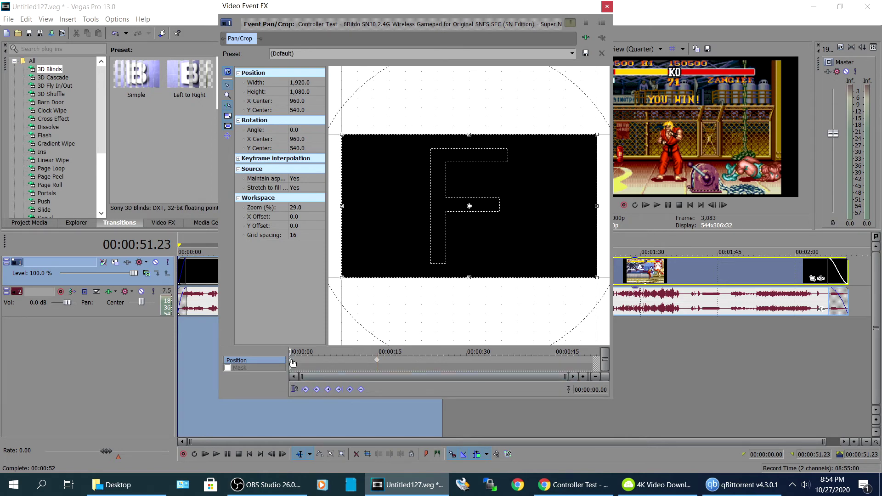
pyautogui.click(377, 360)
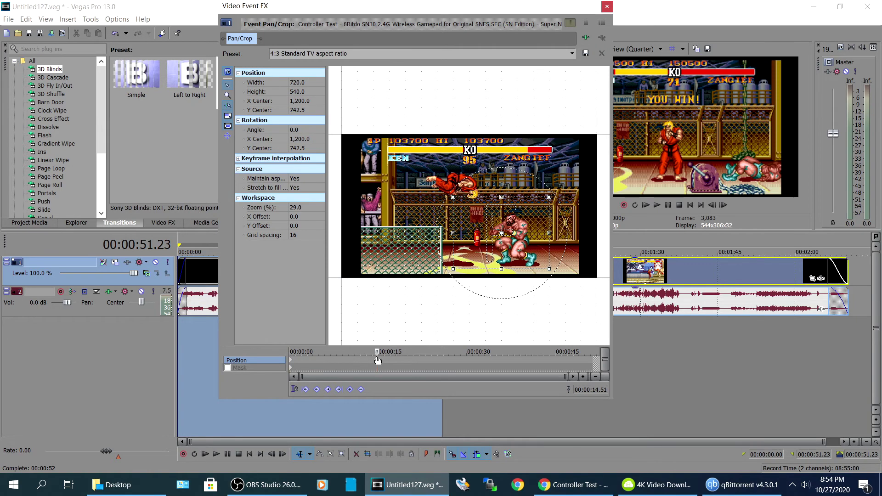
pyautogui.click(607, 7)
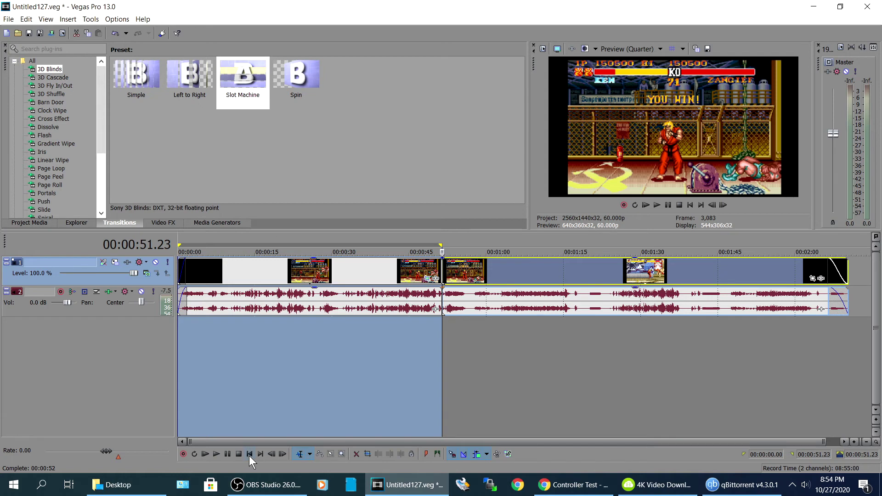
# Play the zoomed project from the start, stop at 00:00:38.07, and open the clip's Event FX.
pyautogui.click(249, 455)
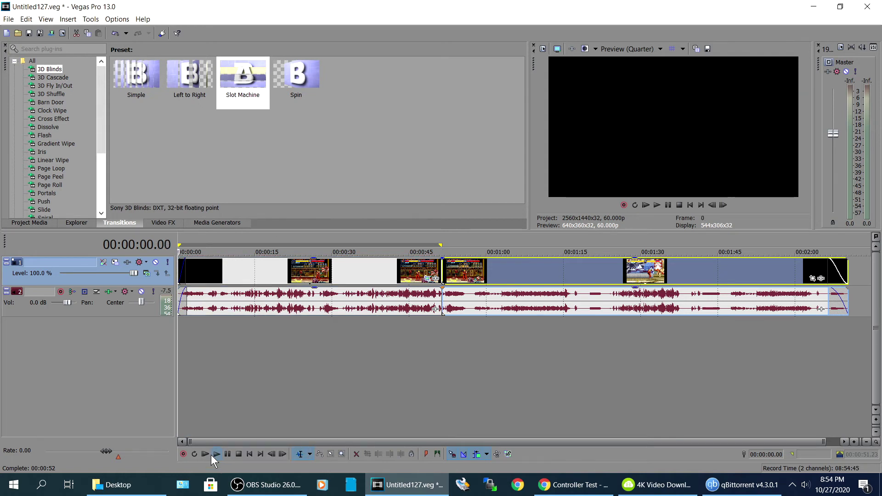
pyautogui.click(216, 454)
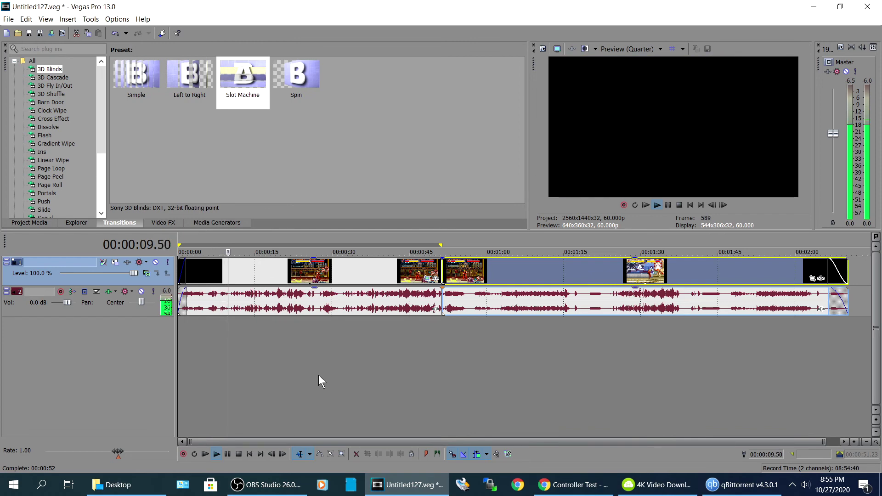
pyautogui.click(374, 366)
pyautogui.press('space')
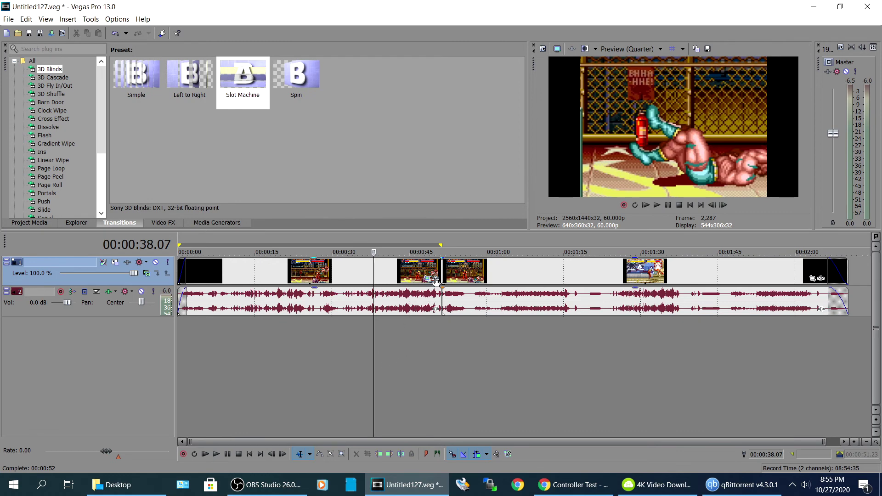
pyautogui.click(436, 279)
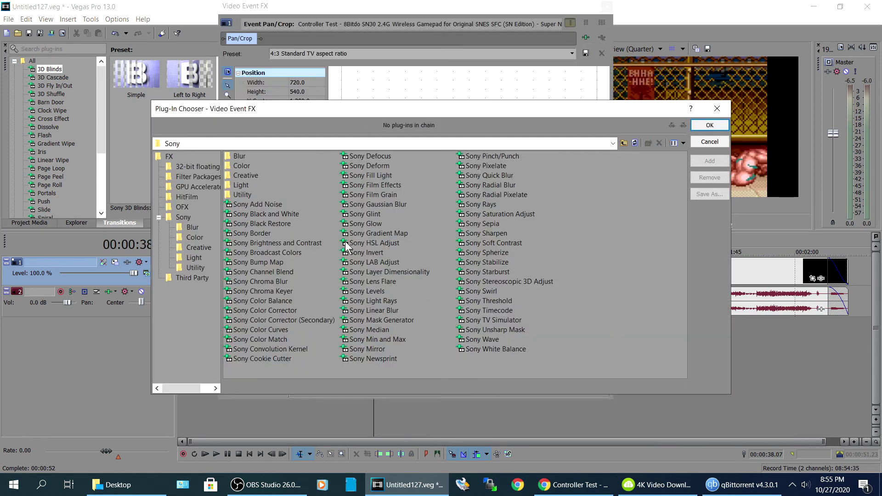
# Add the Sony Black and White effect to the clip.
pyautogui.click(255, 214)
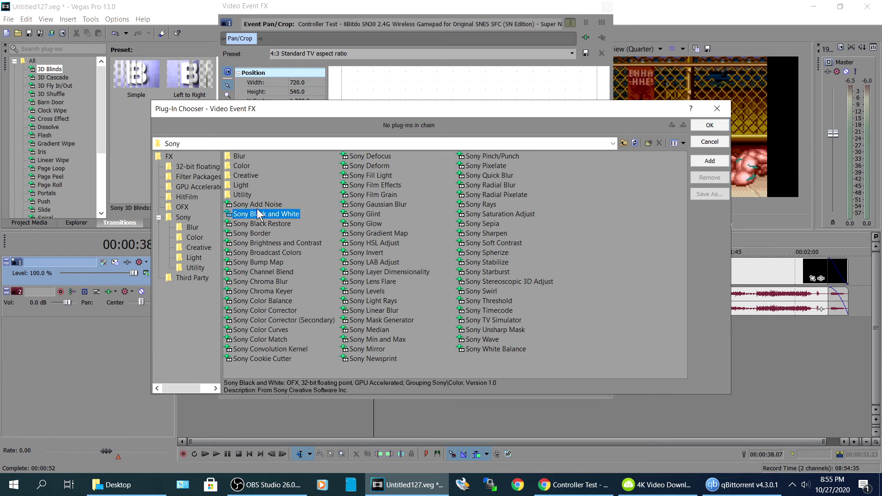
pyautogui.doubleClick(260, 214)
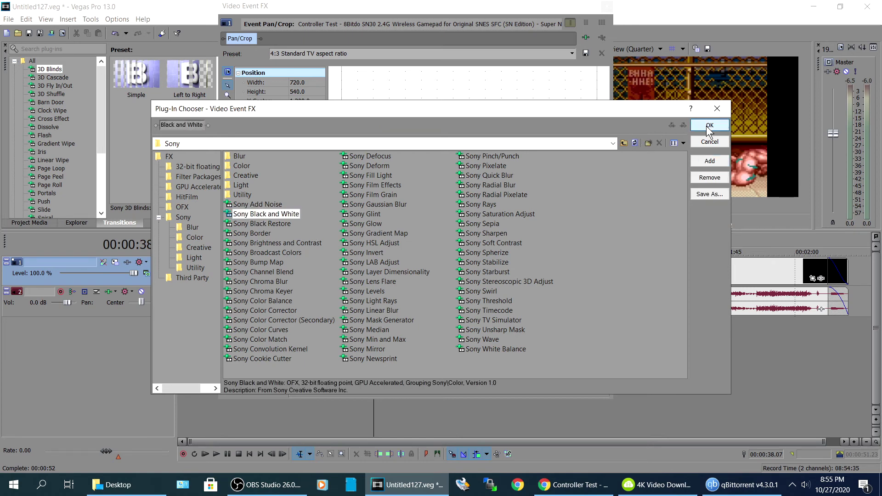
pyautogui.click(706, 125)
pyautogui.click(607, 6)
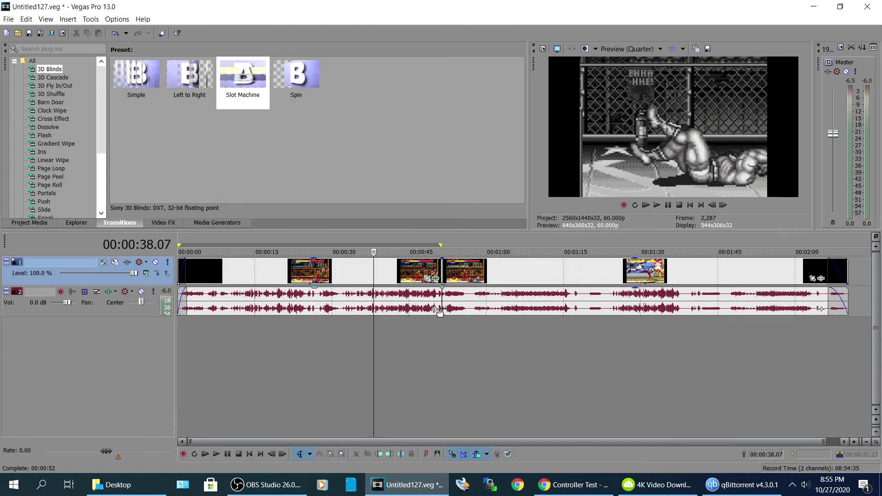
# Remove Black and White and add the Creepy color filter package instead.
pyautogui.click(435, 278)
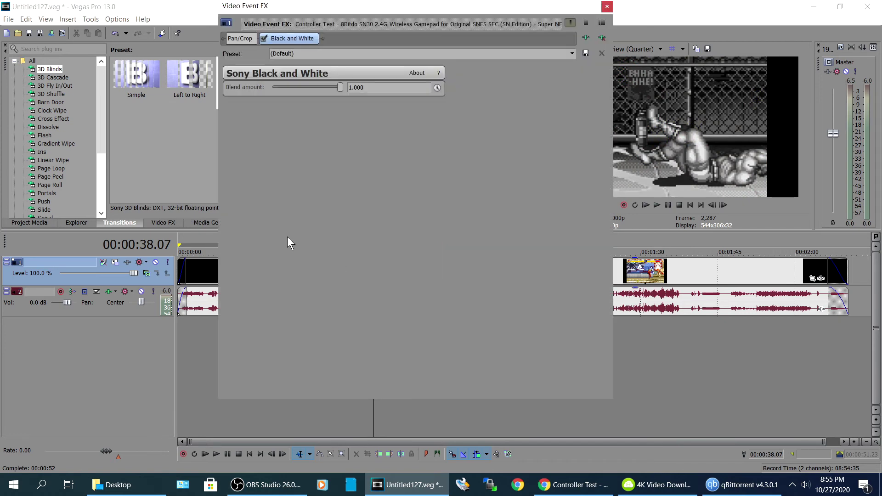
pyautogui.click(602, 38)
pyautogui.click(585, 37)
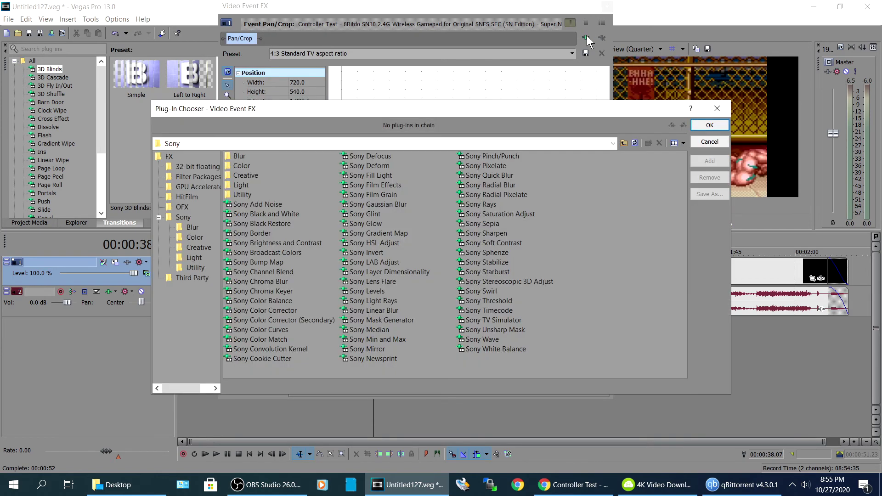
pyautogui.click(196, 177)
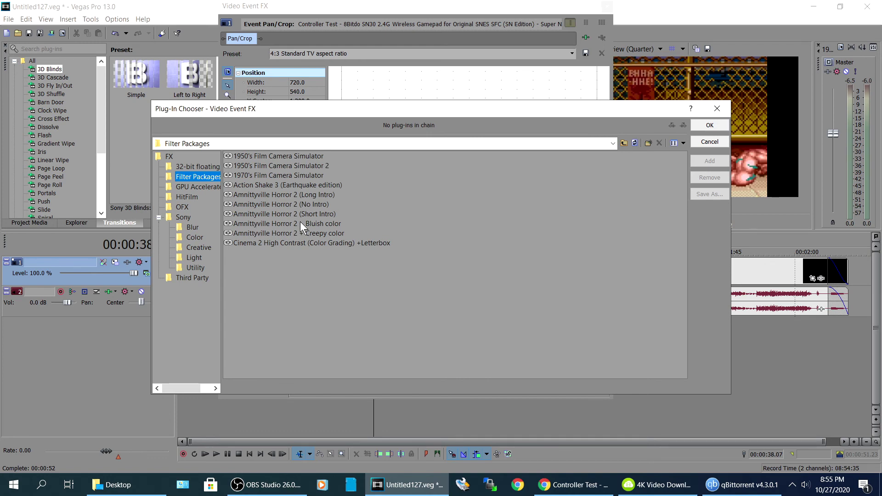
pyautogui.doubleClick(293, 233)
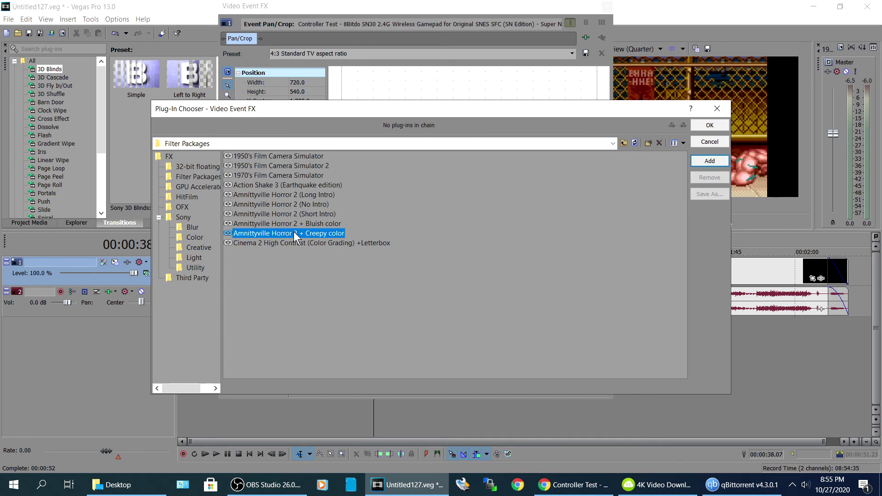
pyautogui.click(708, 125)
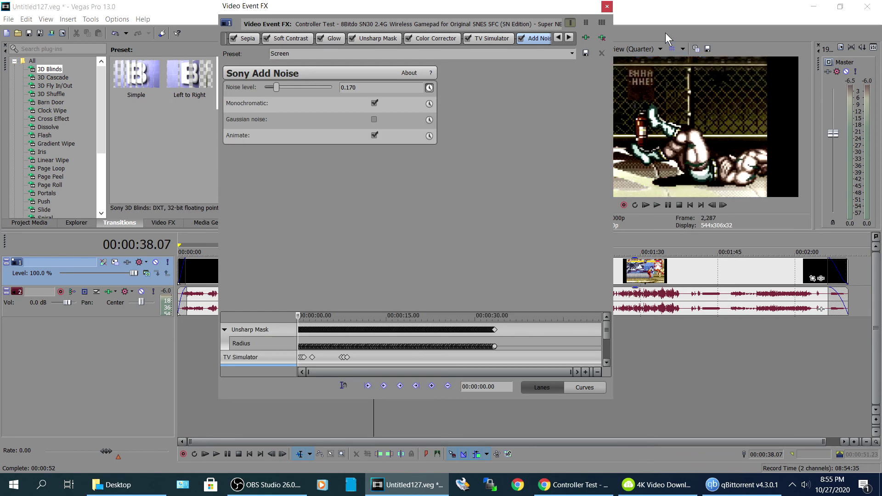
# Preview the filtered clip from the start, stop at 00:00:11.31, and browse the 4K Video Downloader folder in Explorer.
pyautogui.click(607, 7)
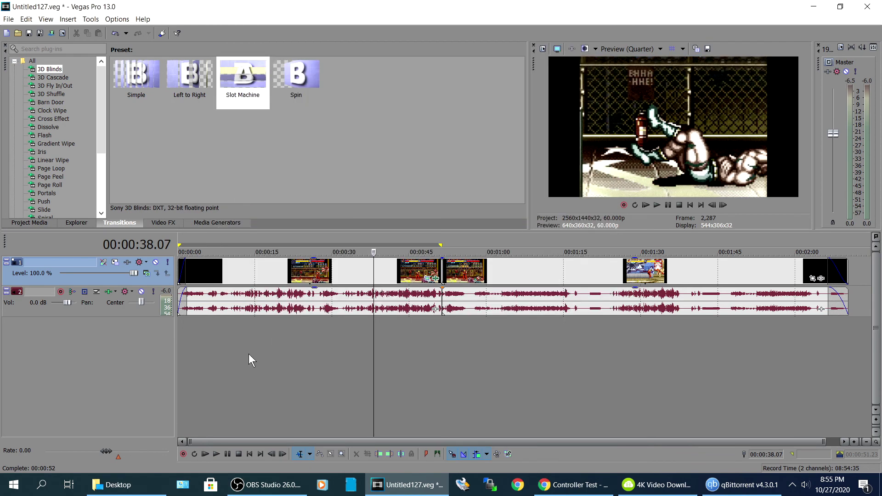
pyautogui.click(249, 452)
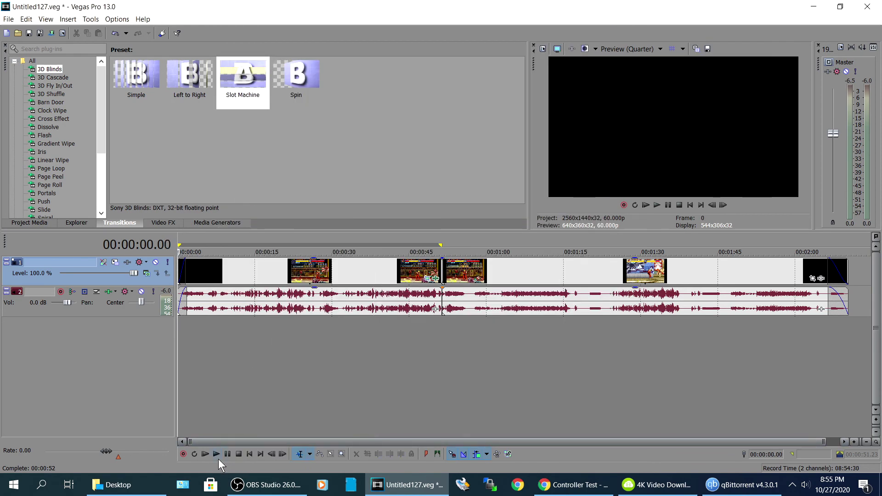
pyautogui.click(217, 456)
pyautogui.click(236, 357)
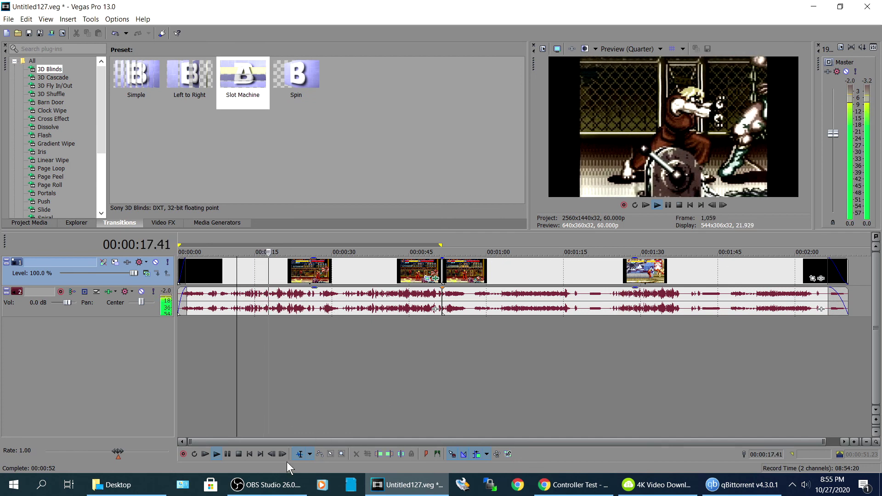
pyautogui.click(239, 452)
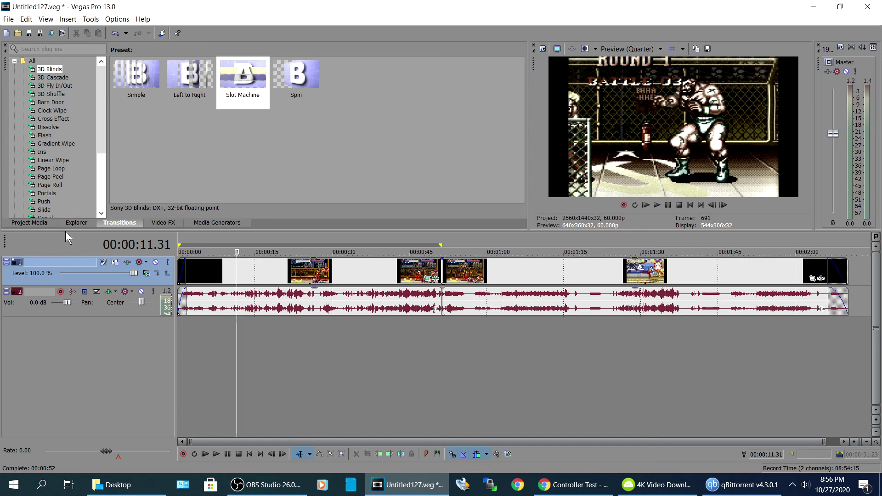
pyautogui.click(76, 223)
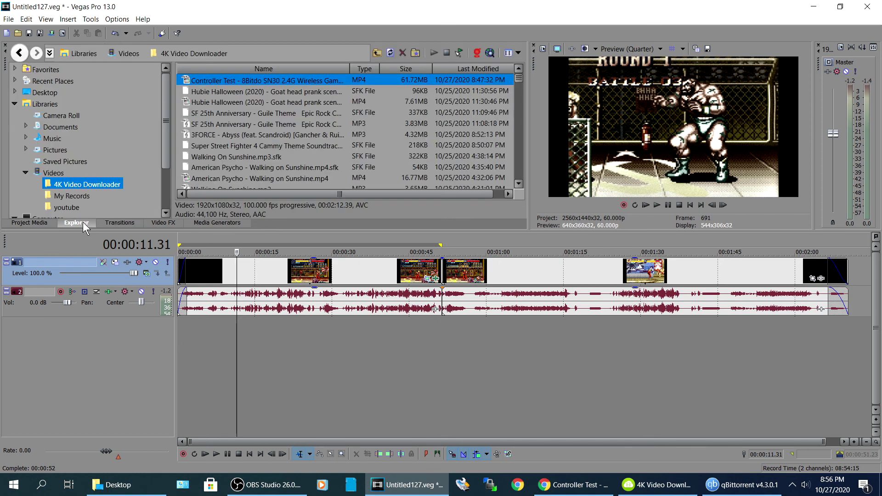